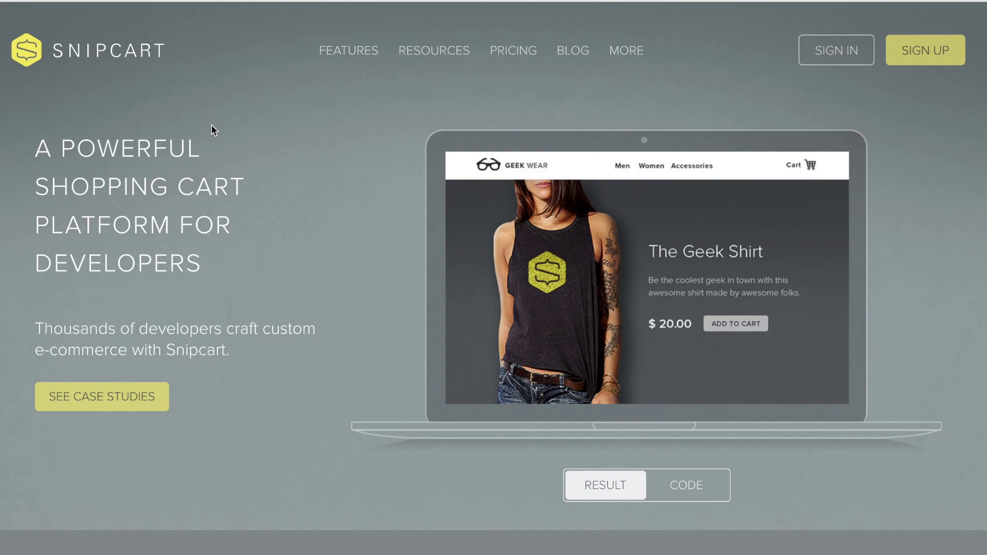
Glance over the Features menu, then go to Snipcart's sign-up page and enter an e-mail address.
left_click(349, 49)
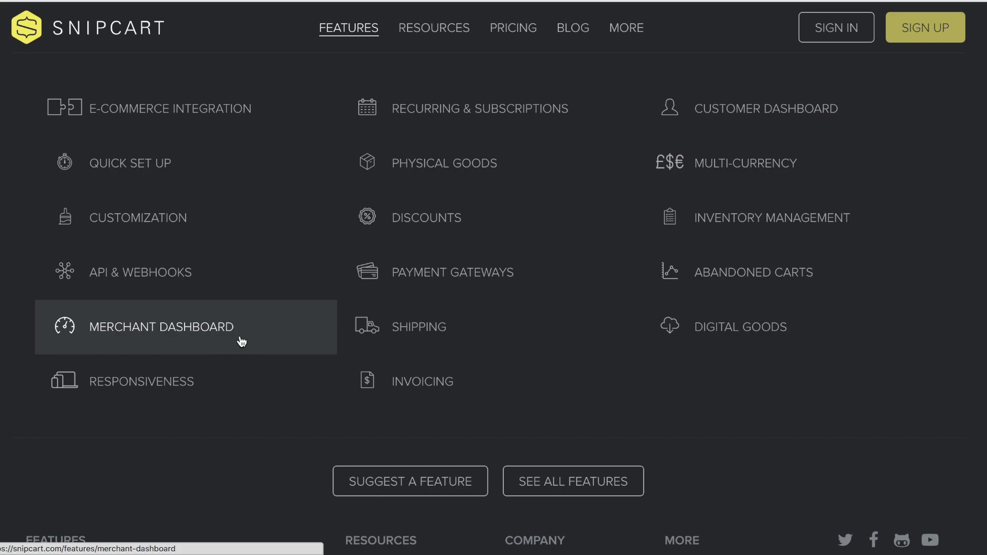
left_click(348, 36)
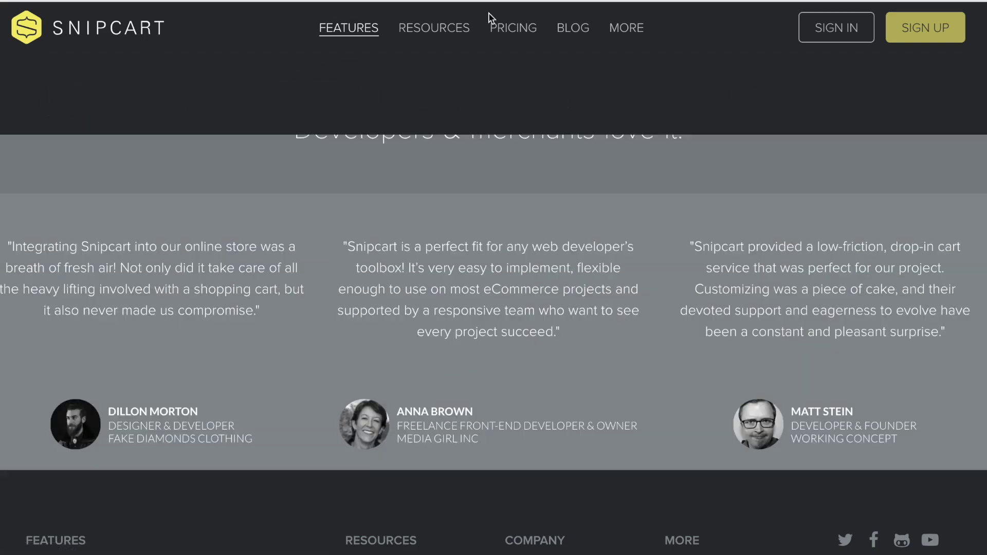
left_click(949, 36)
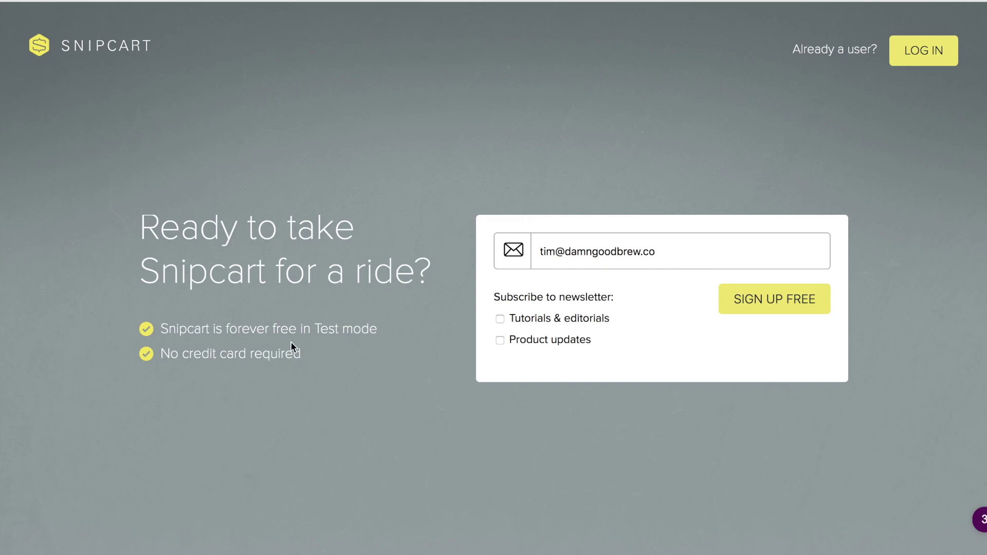
Highlight the 'Test mode free forever' and 'no credit card' notes, then submit the free sign-up.
left_click_drag(162, 330, 386, 330)
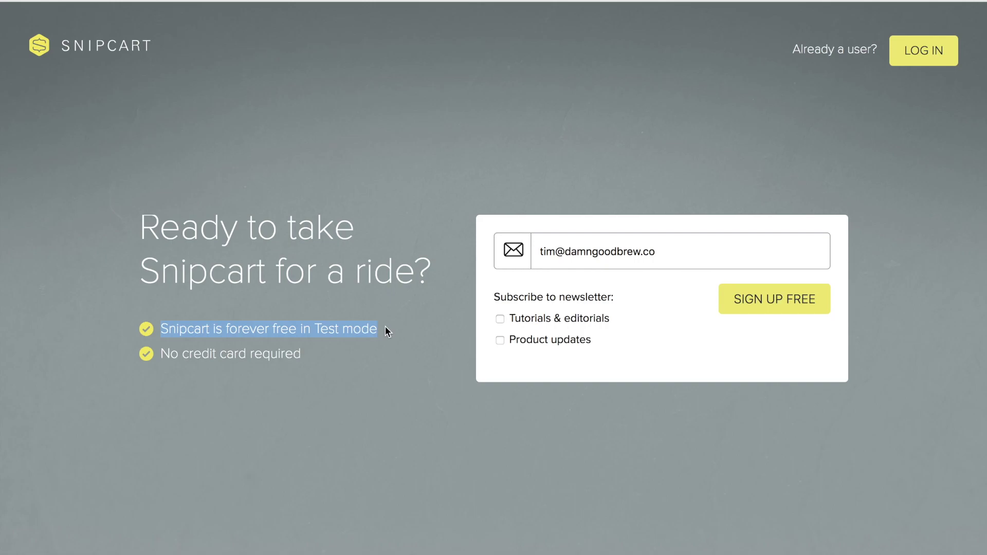
left_click_drag(306, 354, 161, 362)
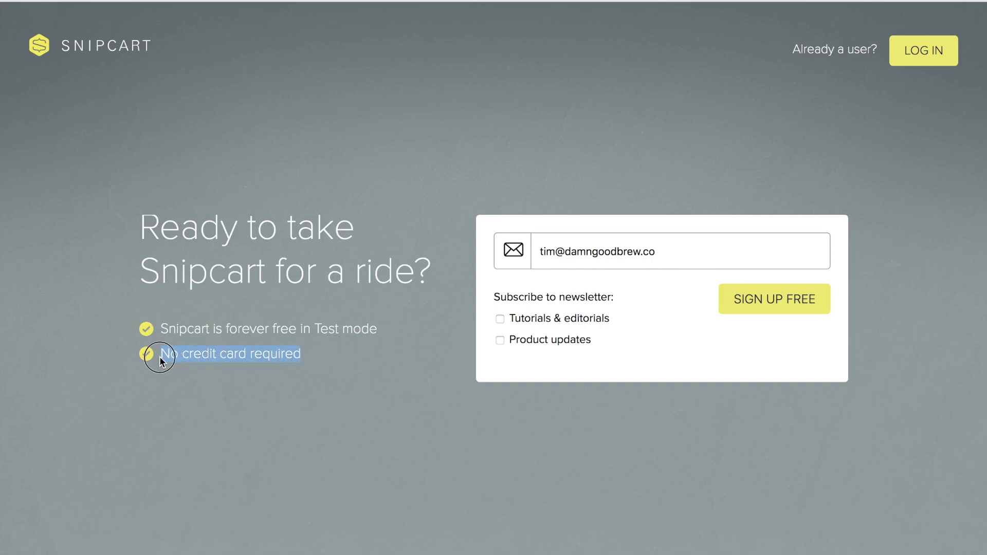
left_click(332, 352)
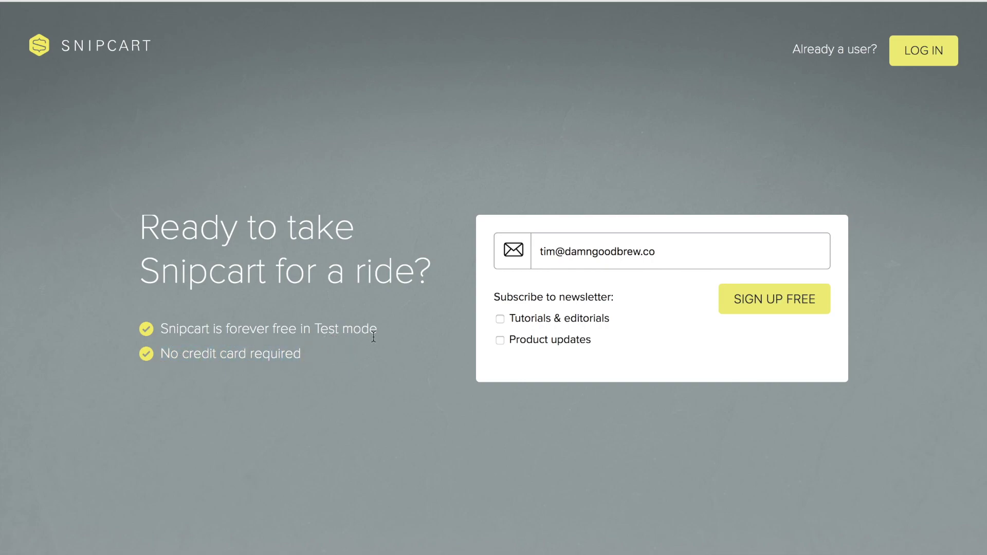
left_click(780, 305)
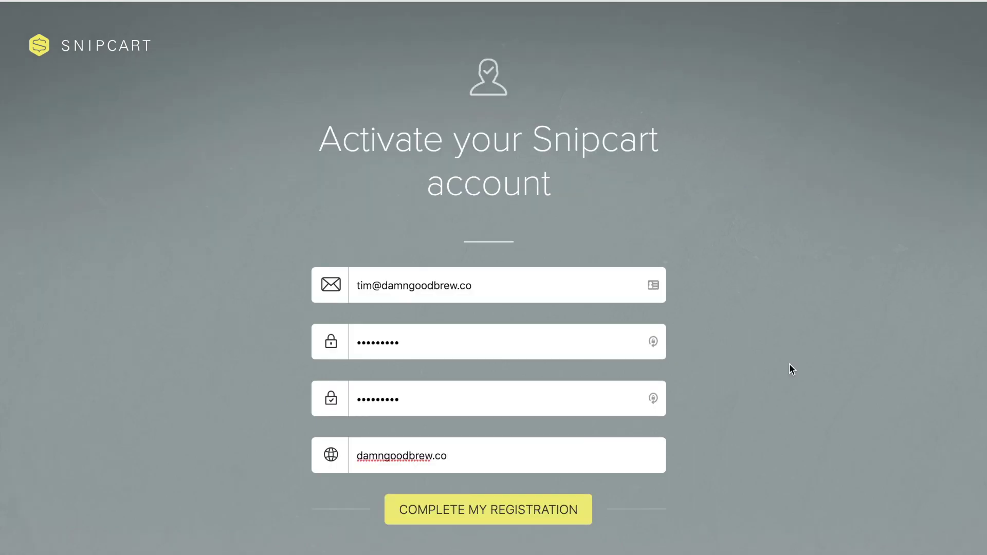
Complete the registration to open the new store's dashboard and its tour.
left_click(551, 513)
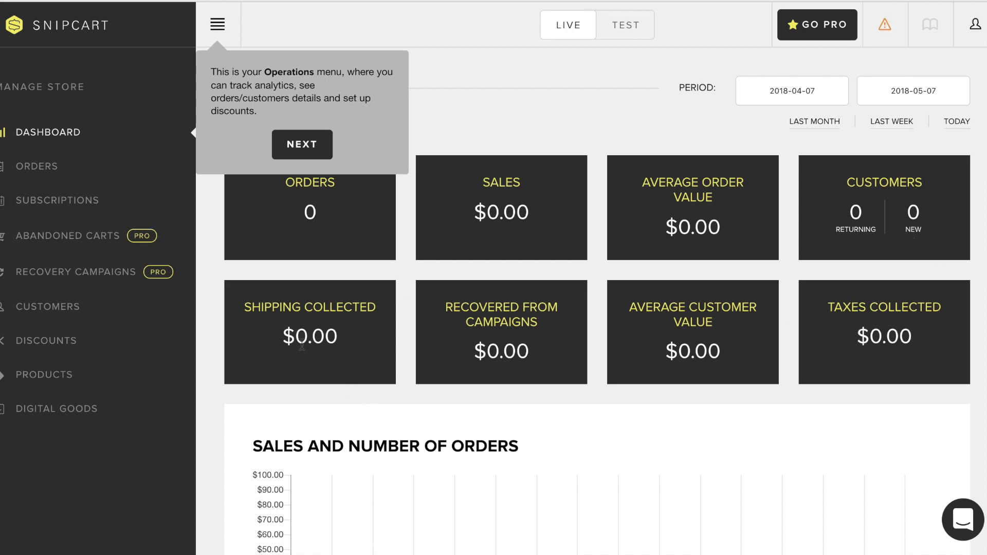
Step through the dashboard tips, switch the data to Test mode, and finish the tour.
left_click(312, 151)
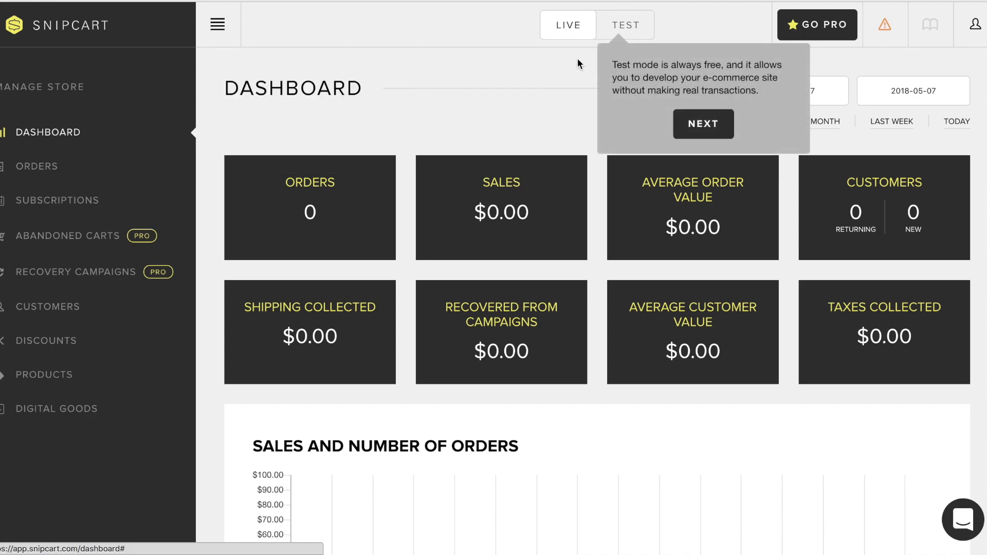
left_click(618, 31)
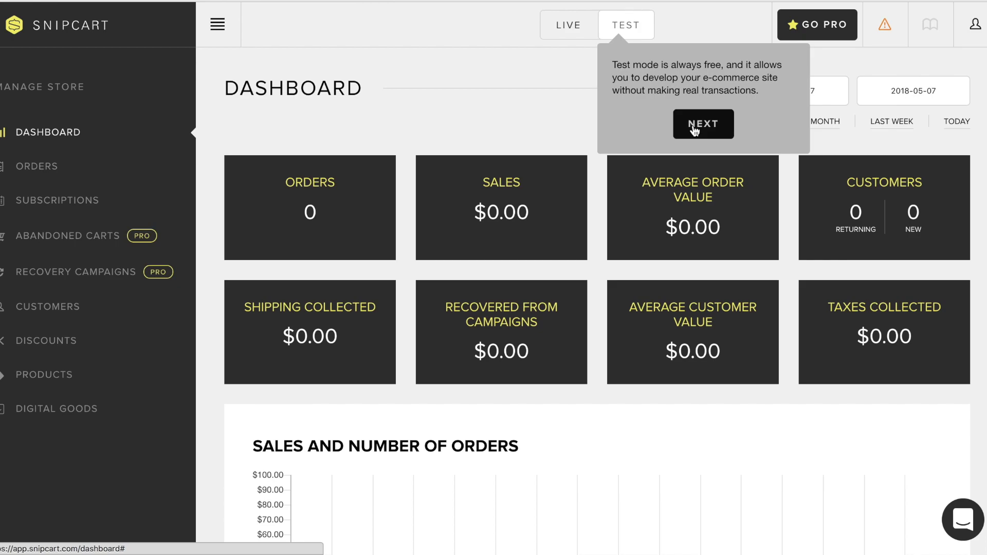
left_click(694, 129)
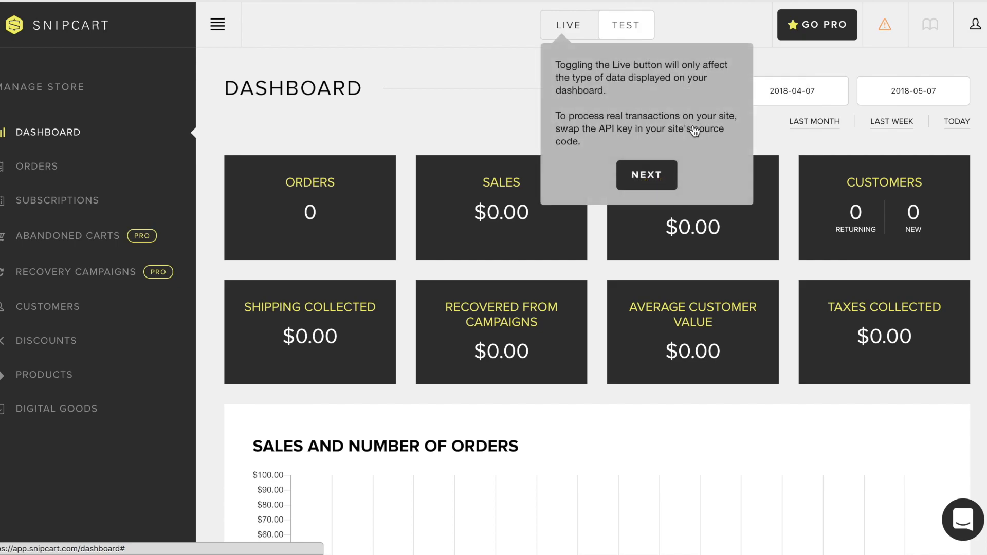
left_click(649, 175)
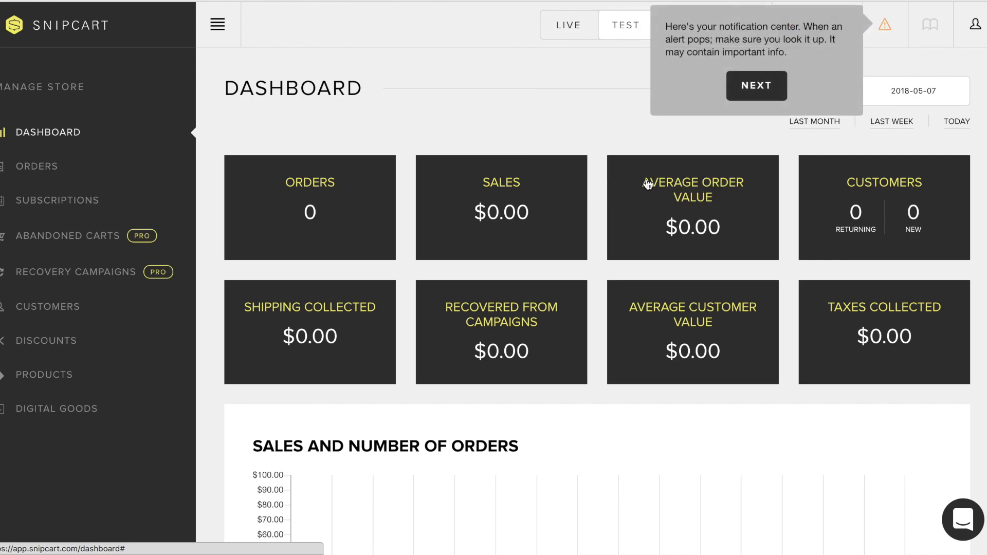
left_click(751, 97)
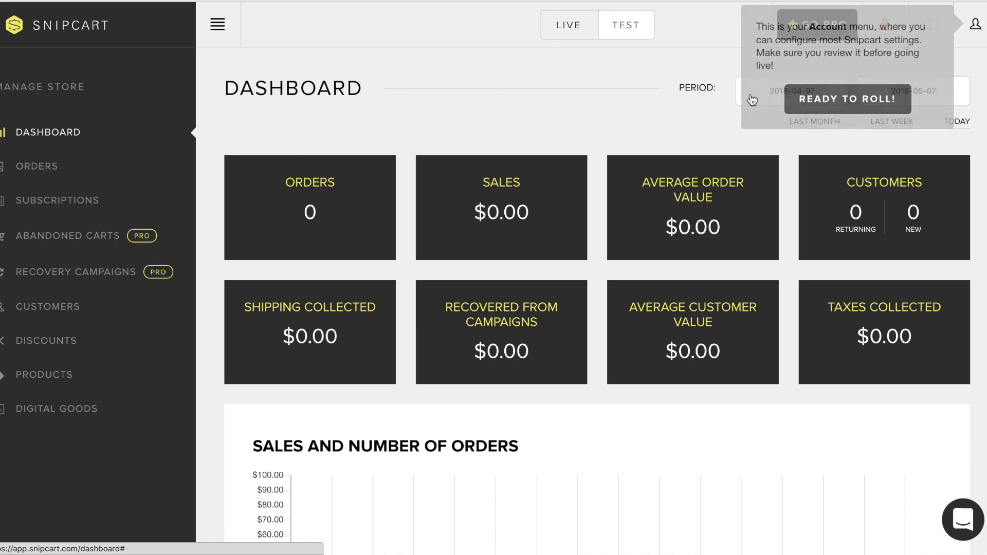
left_click(852, 99)
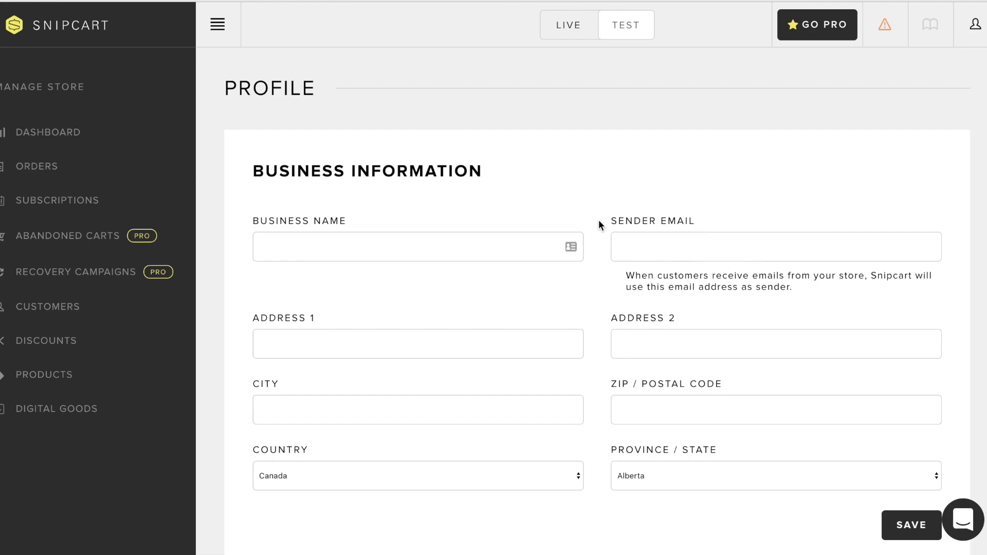
Go back to the Dashboard and scroll through the empty sales chart, customers, products and orders panels.
left_click(105, 132)
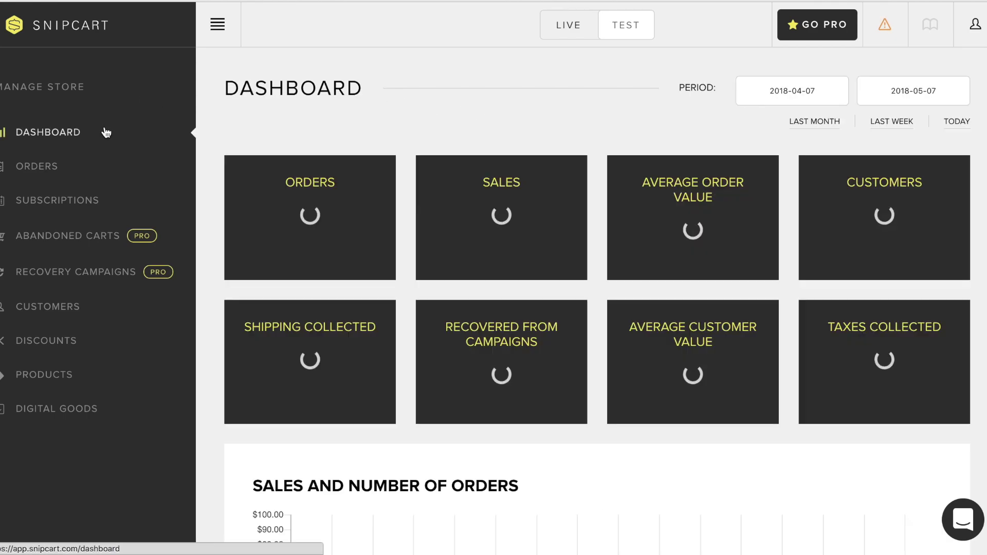
scroll(560, 411, "down", 10)
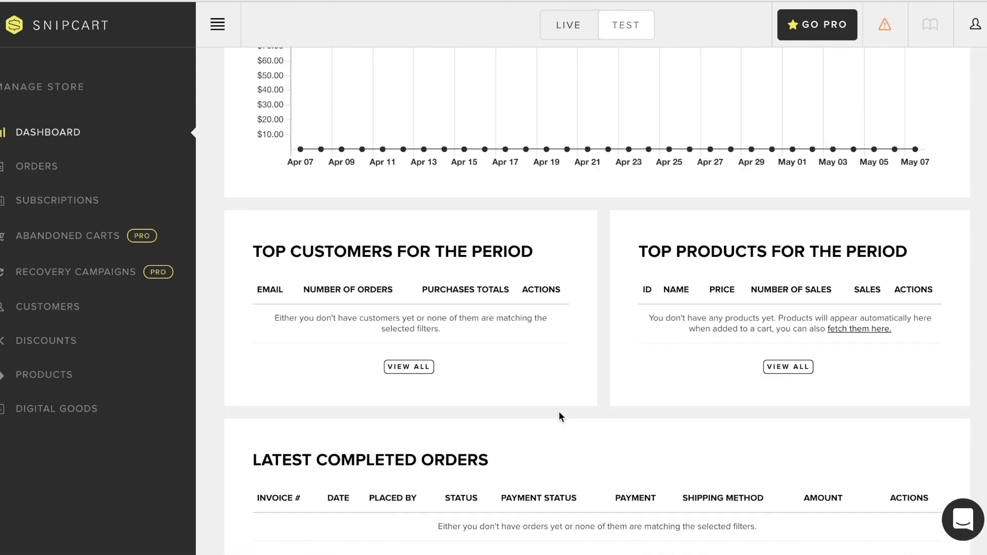
scroll(559, 412, "up", 3)
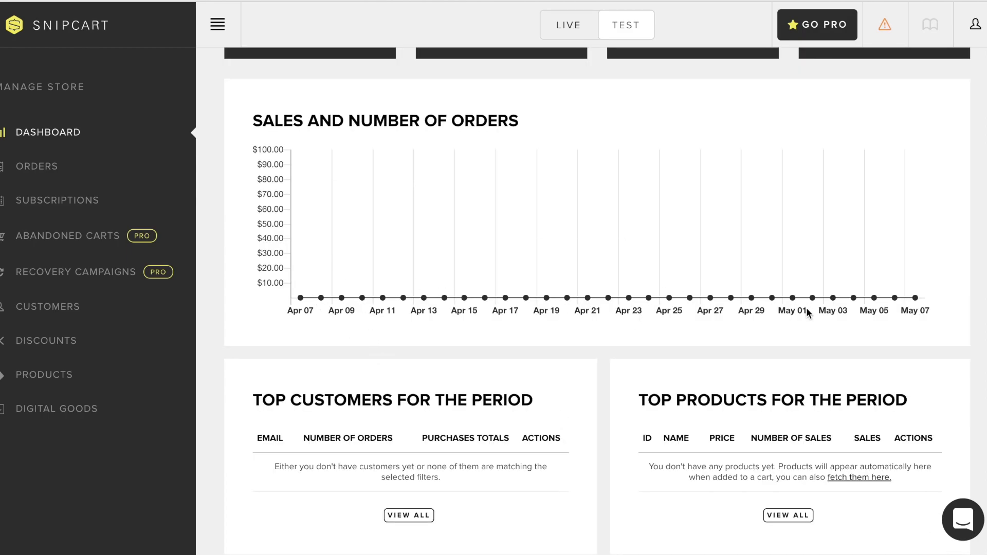
scroll(761, 329, "down", 4)
scroll(374, 463, "up", 1)
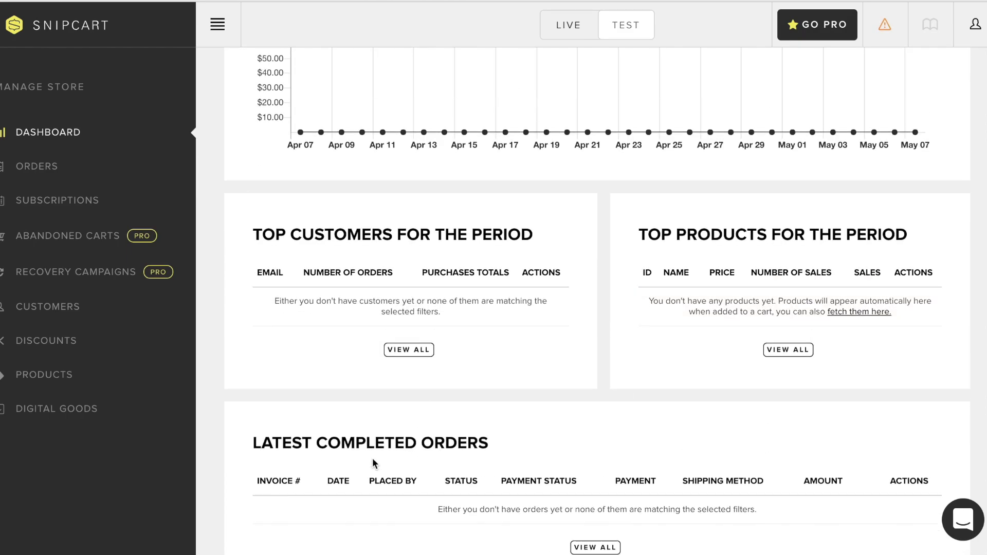
scroll(374, 463, "up", 10)
Visit the Orders, Subscriptions, Abandoned Carts, Customers and Discounts pages, ending on Products.
left_click(92, 173)
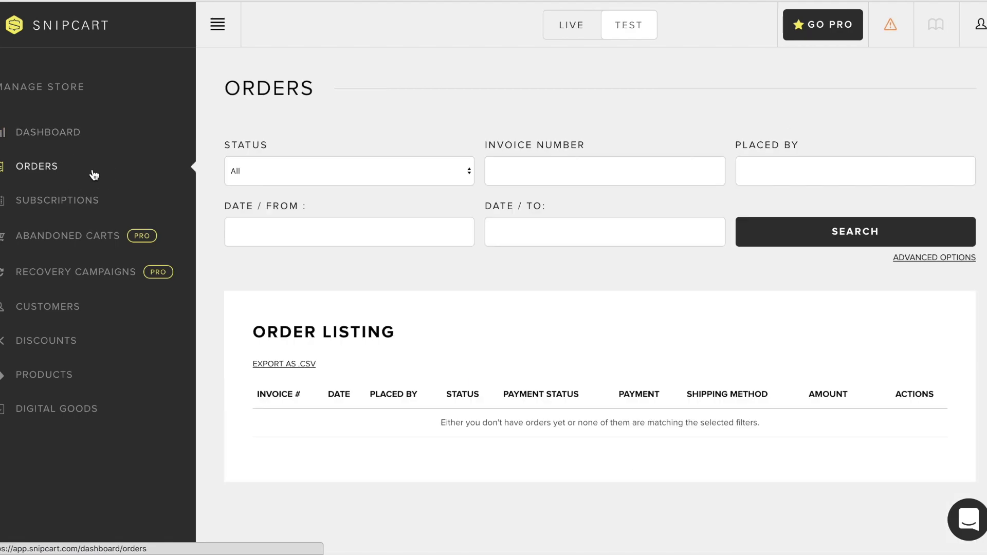
left_click(77, 205)
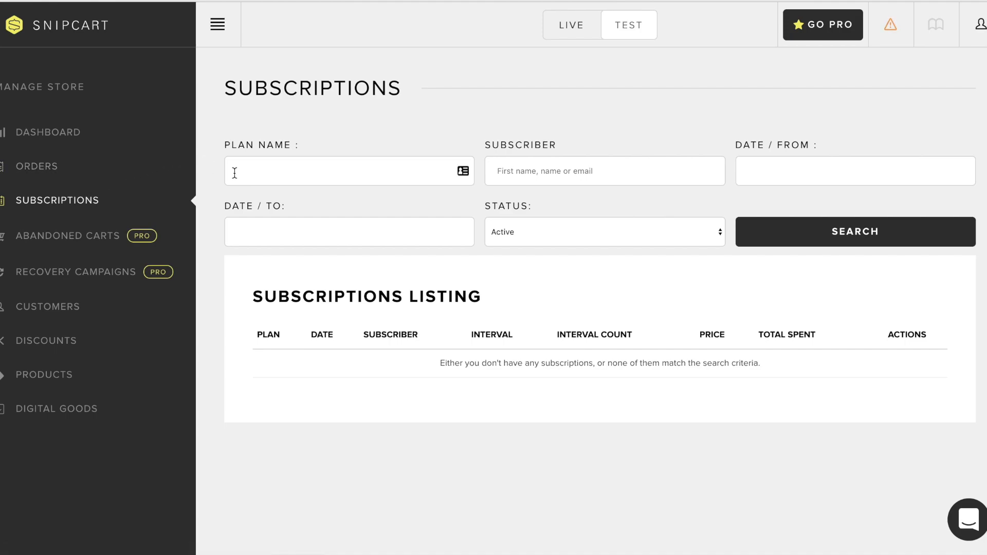
left_click(97, 242)
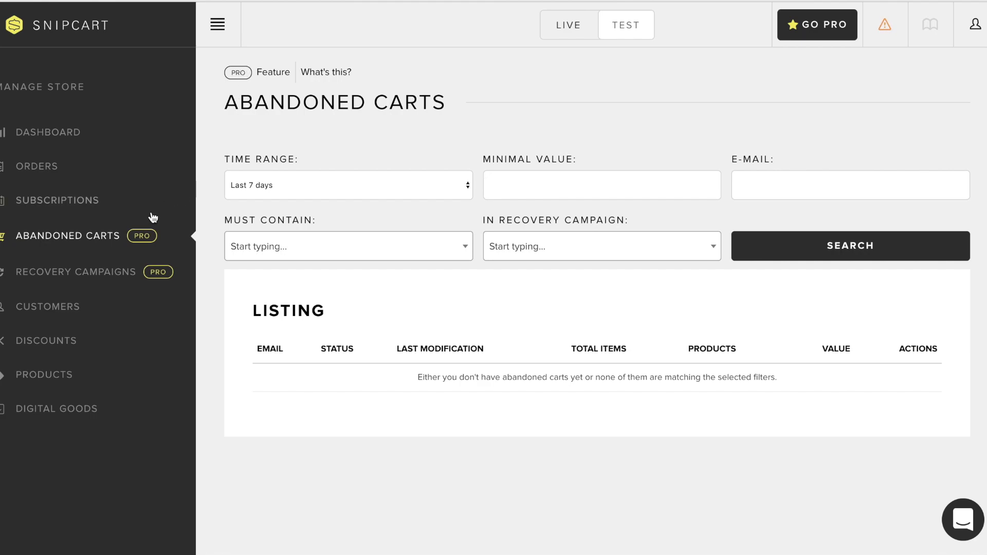
left_click(59, 309)
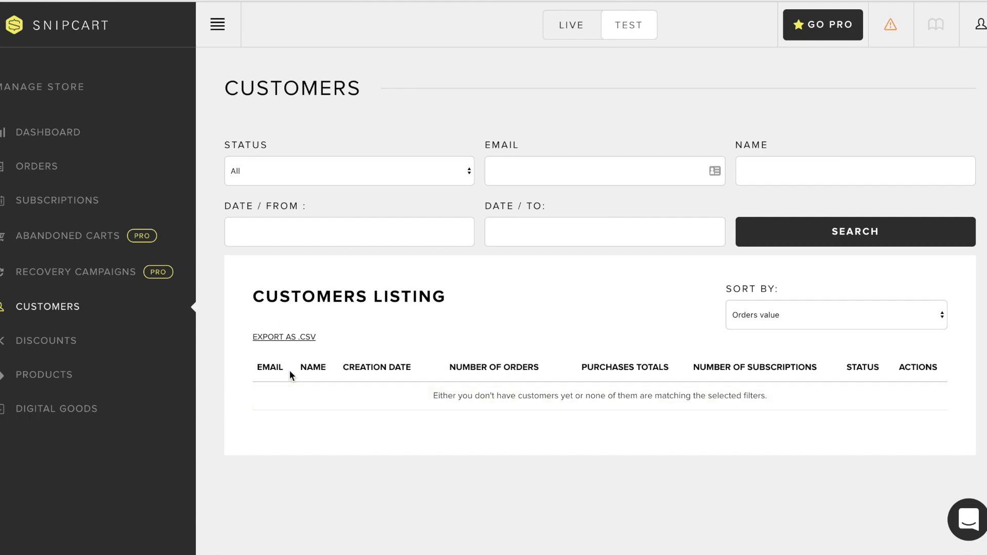
left_click(93, 347)
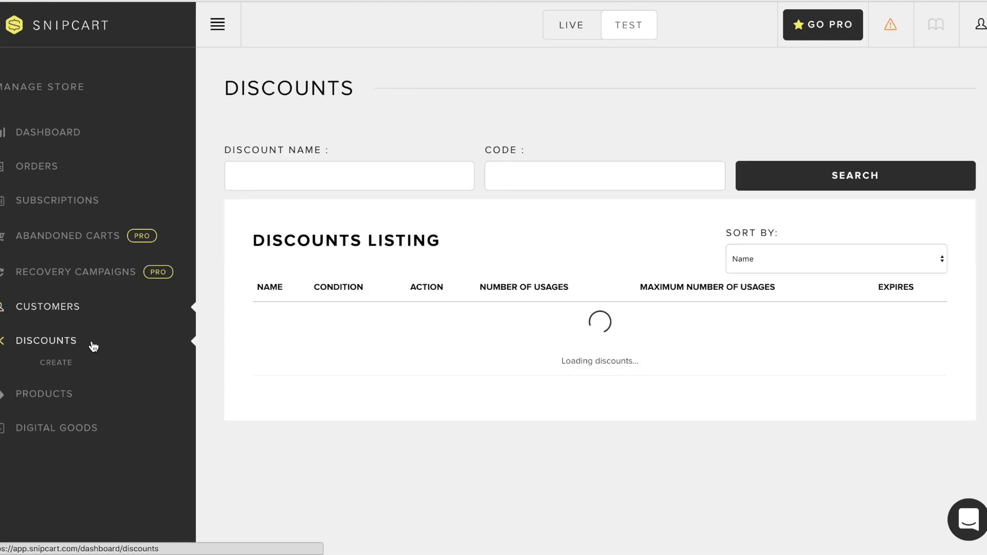
left_click(82, 403)
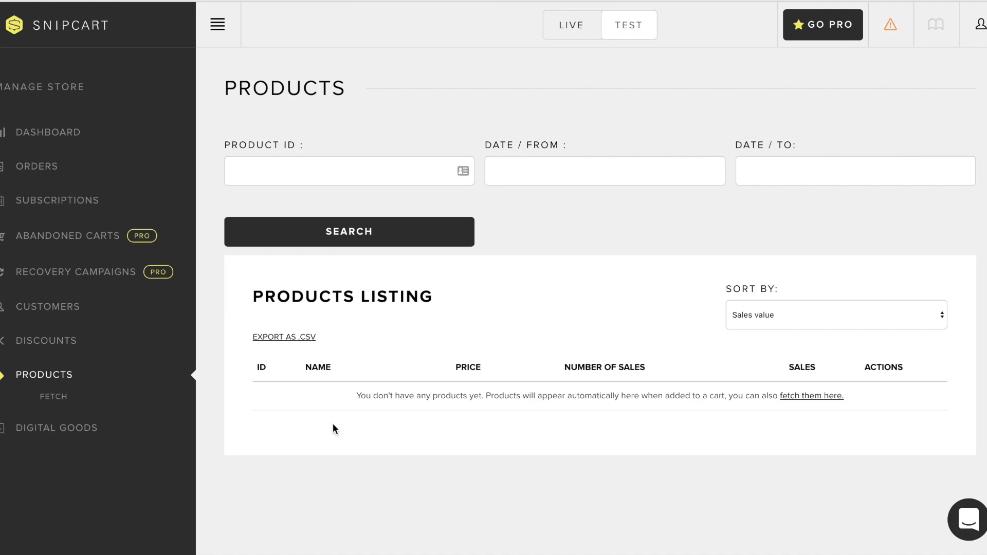
View the Fetch and Digital Goods pages, then show the setup notifications.
left_click(85, 402)
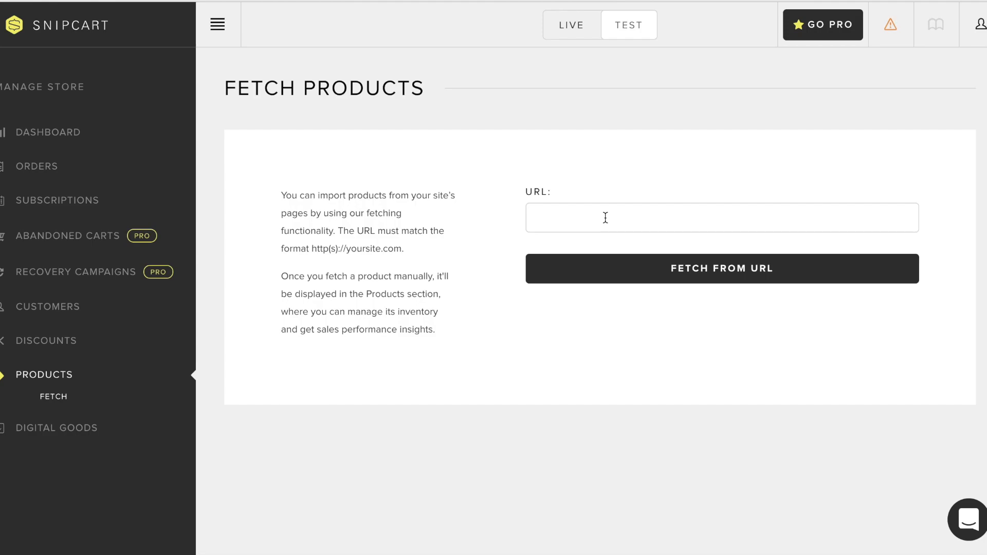
left_click(27, 430)
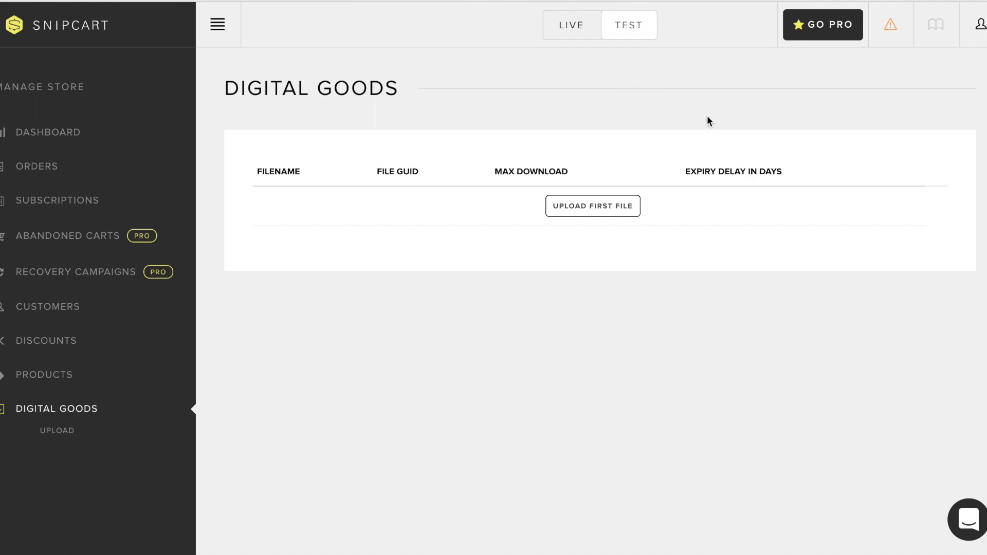
left_click(892, 29)
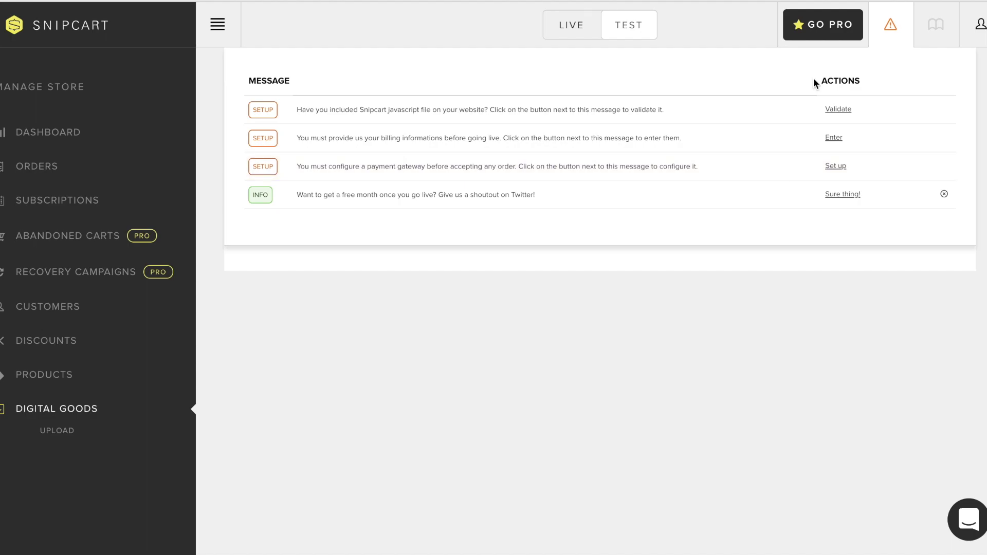
Open the JavaScript File Inclusion Test, then open the account settings menu.
left_click(832, 109)
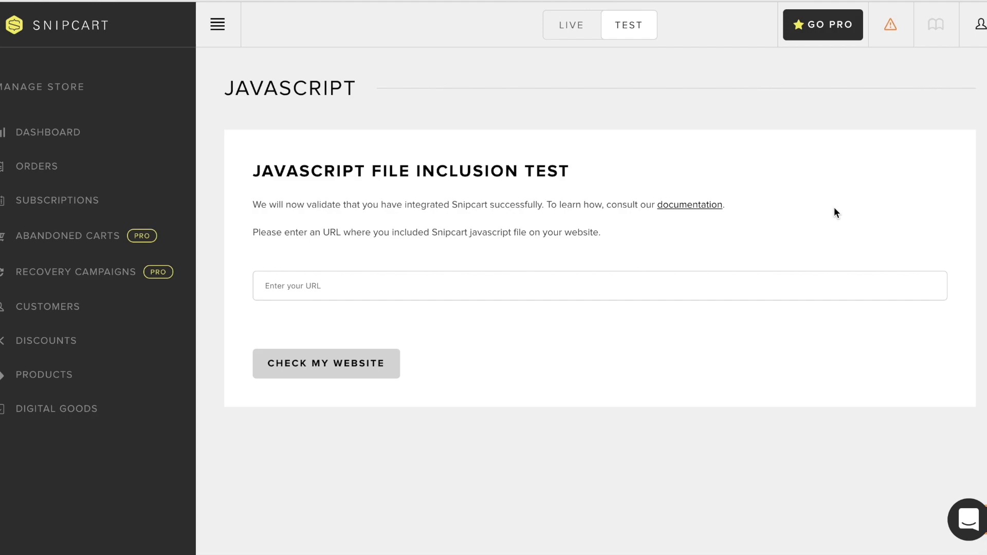
left_click(979, 26)
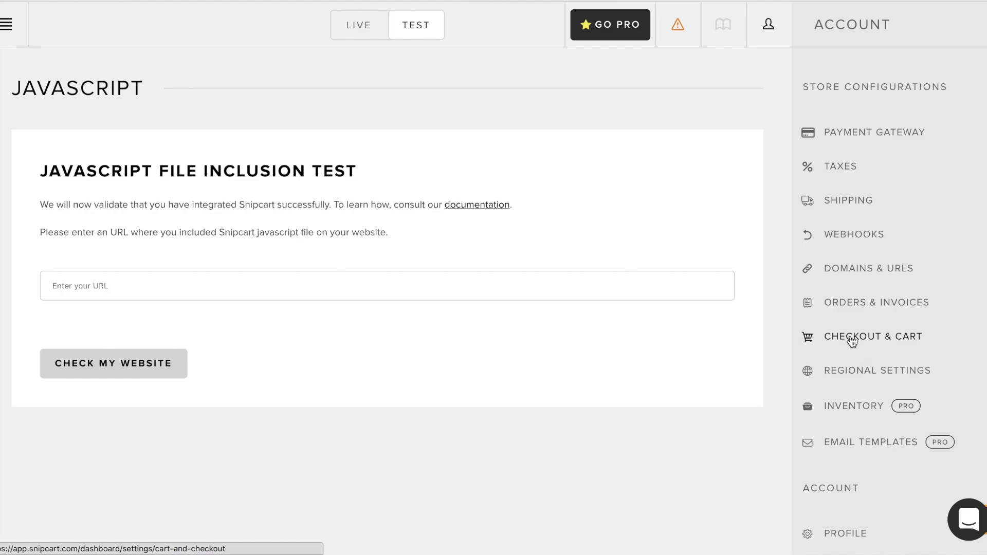
Open the API Keys credentials page and highlight the public test key and jQuery warning.
scroll(854, 459, "down", 2)
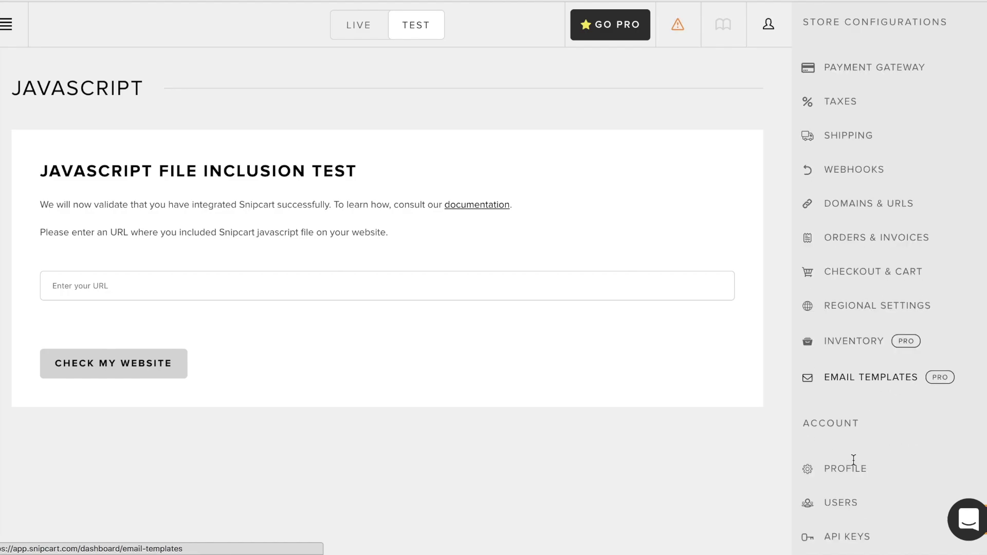
scroll(854, 459, "down", 2)
left_click(864, 472)
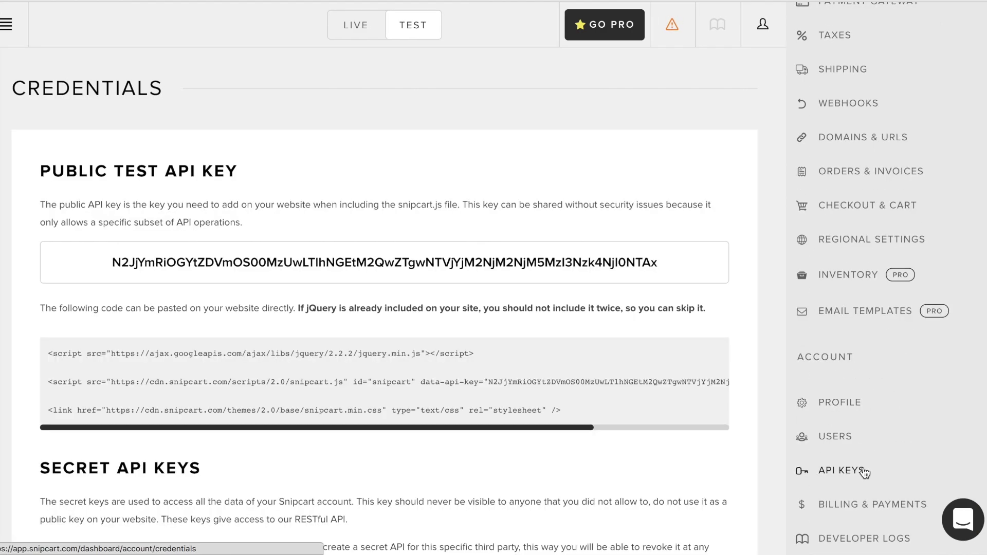
double_click(243, 262)
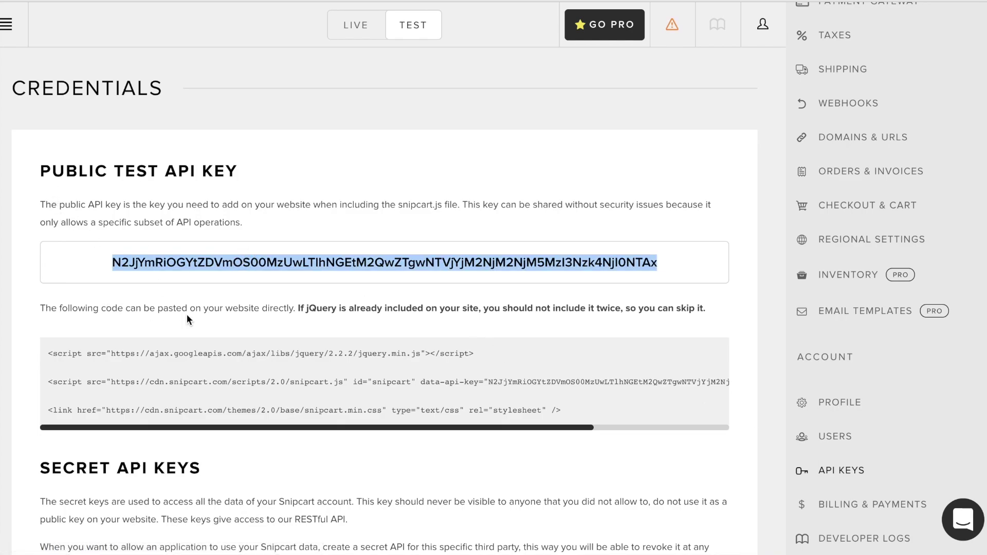
left_click_drag(293, 307, 634, 304)
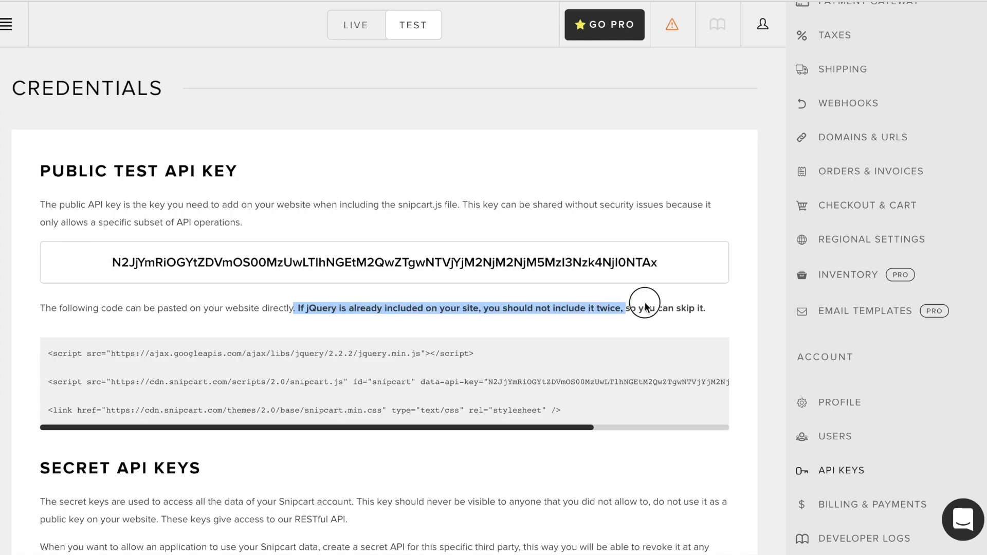
left_click(611, 323)
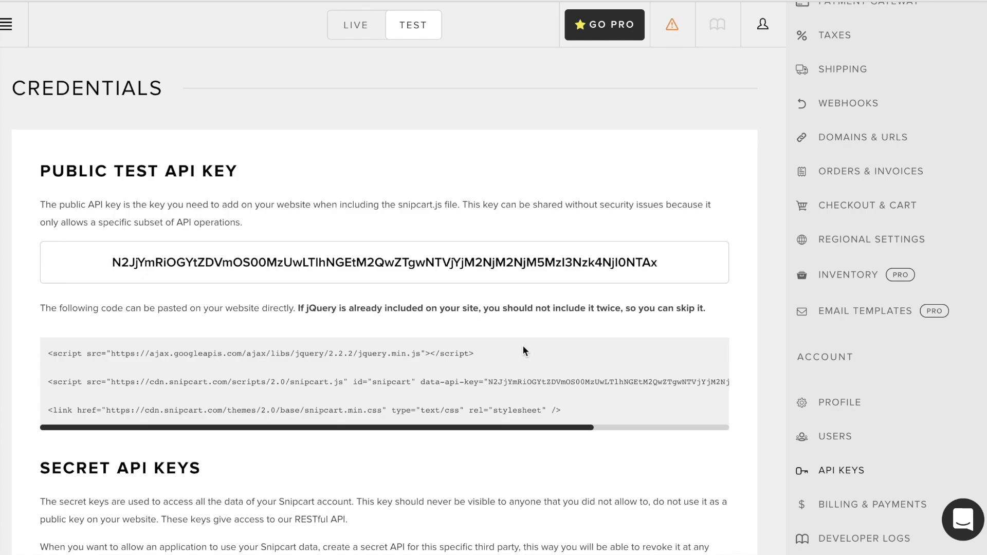
Copy the snipcart.js script and snipcart.min.css link lines, leaving out the jQuery line.
triple_click(476, 352)
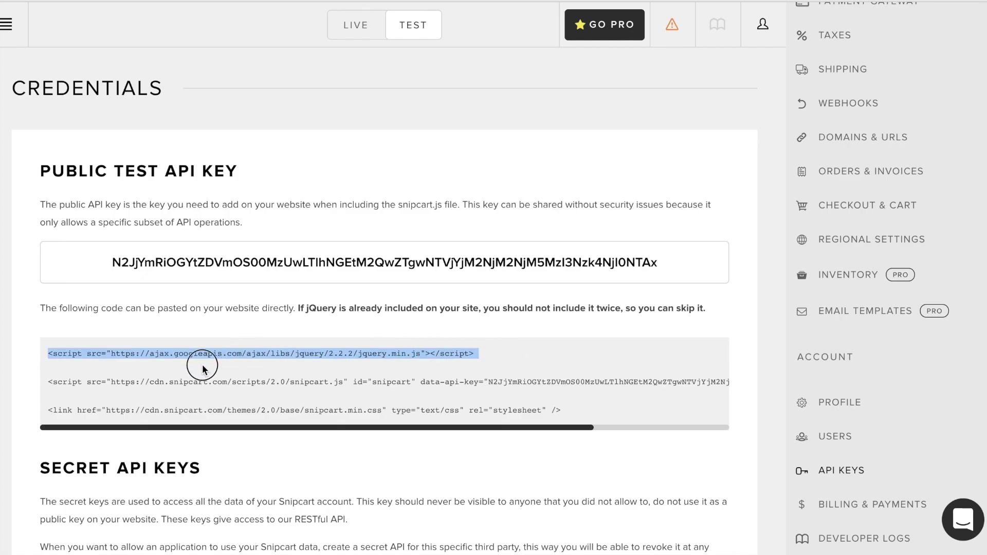
left_click(260, 351)
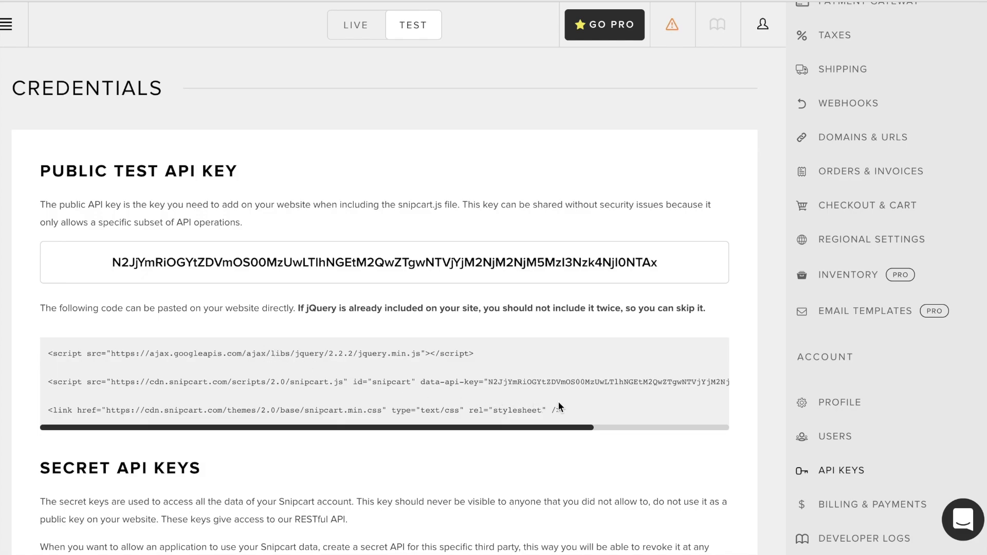
left_click_drag(570, 411, 39, 388)
key("super+c")
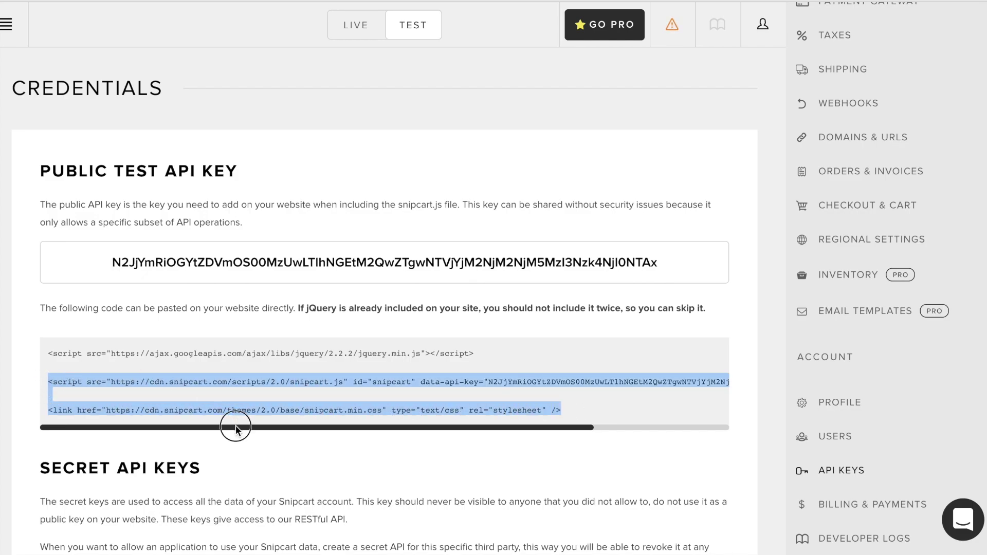
left_click_drag(236, 427, 243, 427)
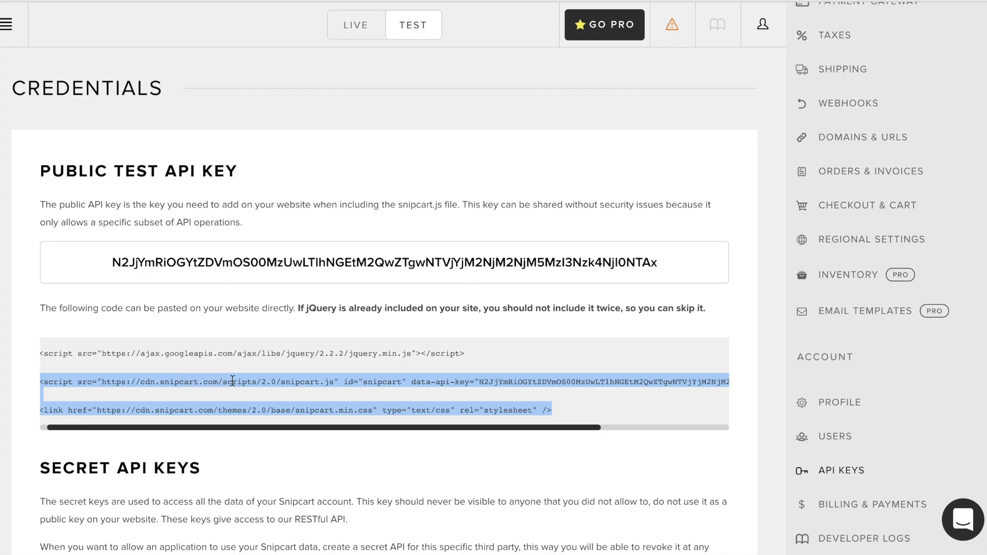
left_click_drag(338, 429, 545, 403)
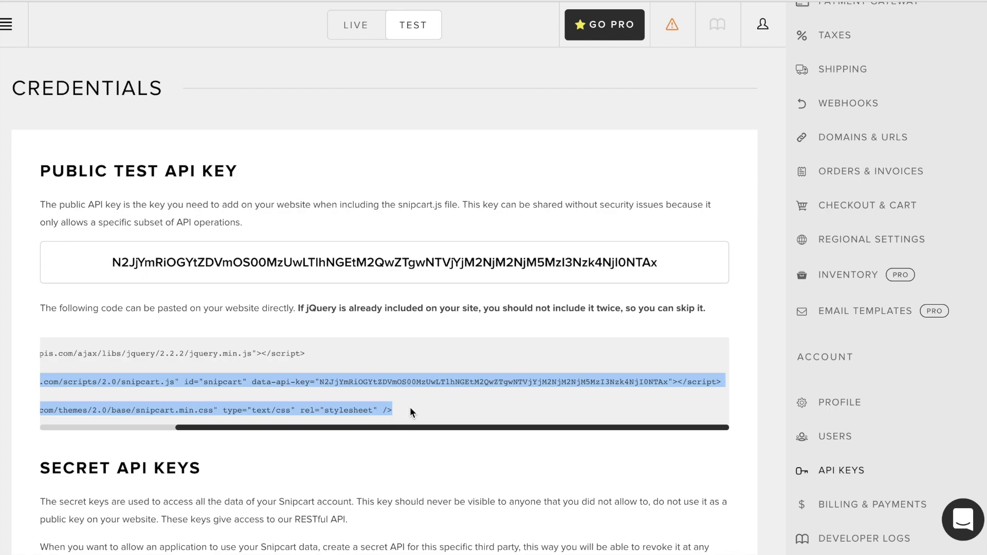
left_click_drag(409, 427, 202, 432)
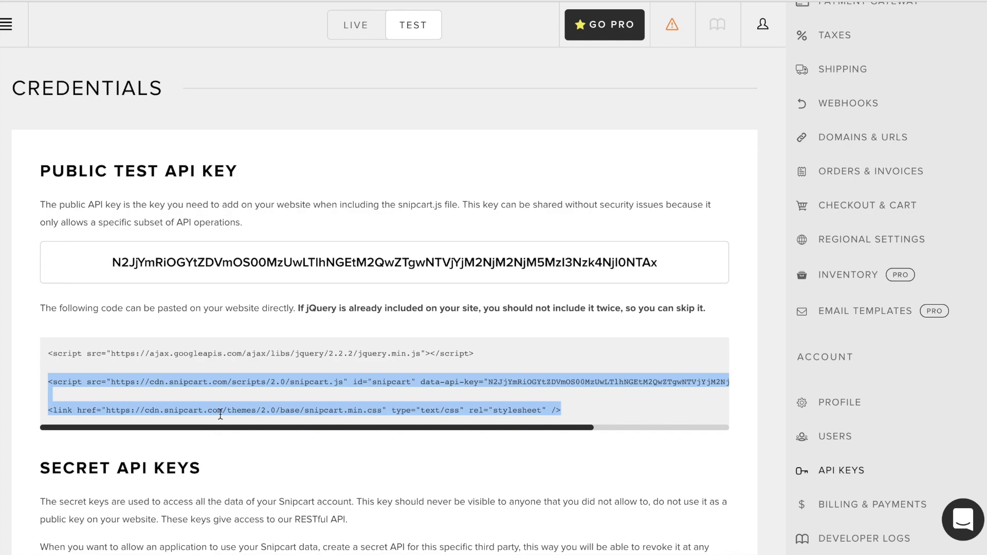
scroll(257, 449, "down", 2)
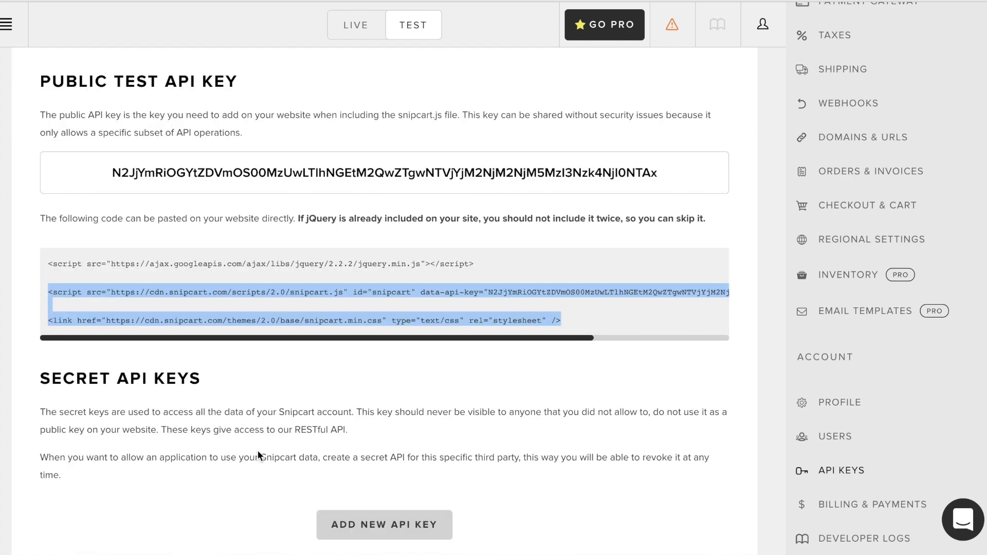
scroll(258, 452, "down", 1)
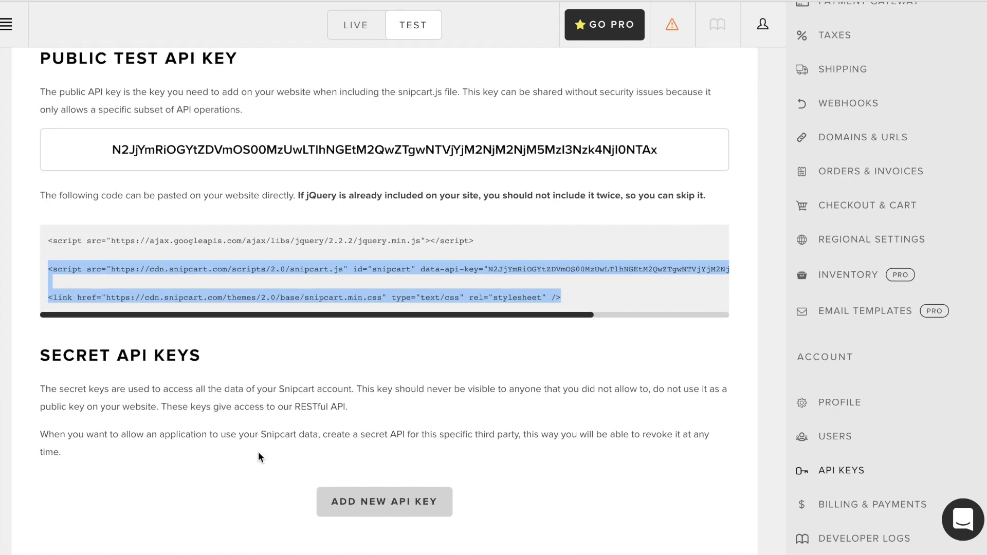
scroll(259, 452, "up", 1)
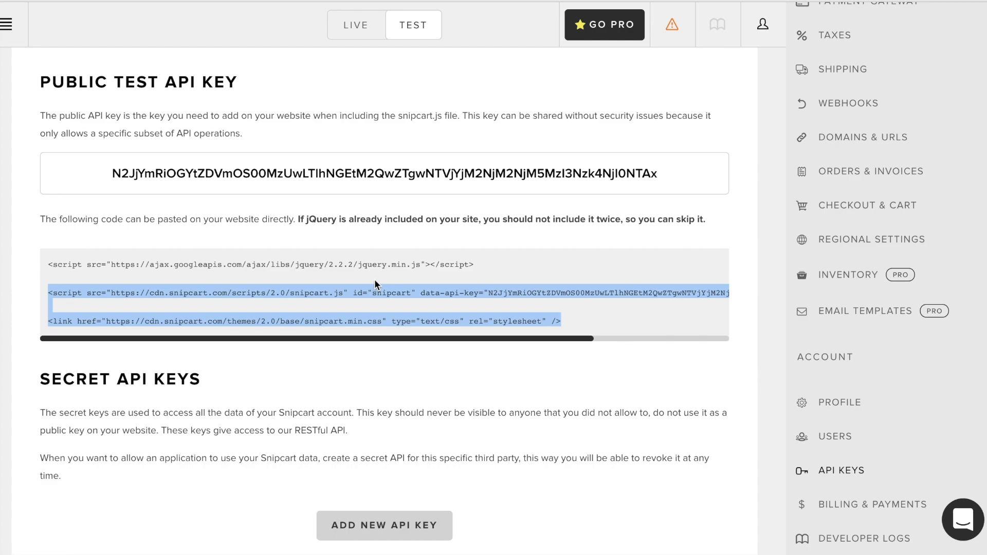
key("super+Tab")
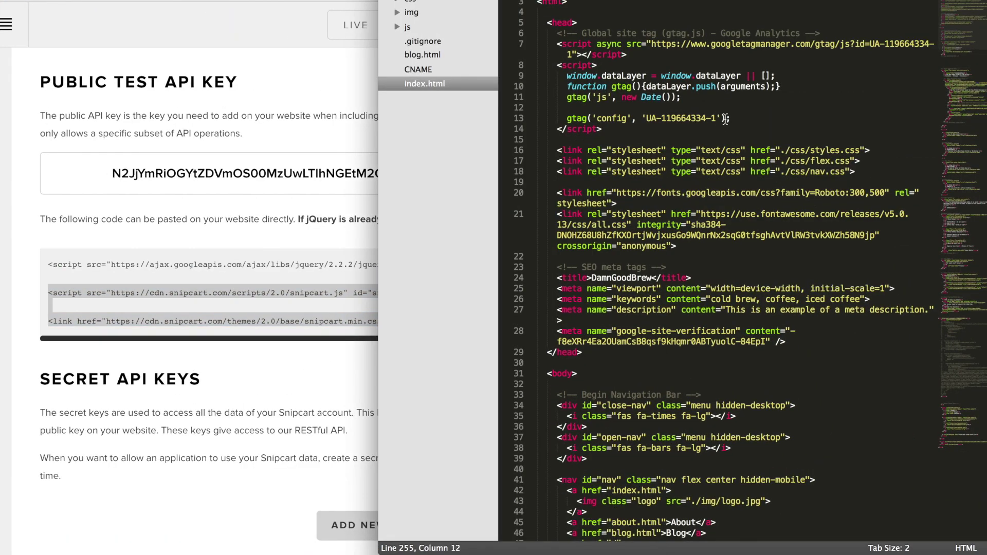
Paste the Snipcart script and stylesheet tags below line 21 of index.html, indent them, and save.
left_click(930, 246)
key("Return")
key("Return")
key("super+v")
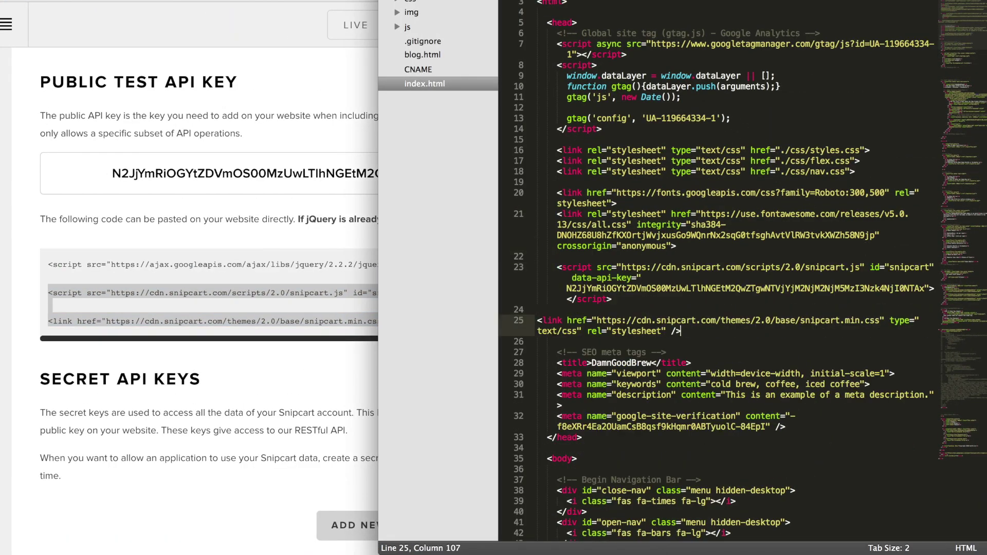
key("super+bracketright")
key("super+bracketright")
left_click(725, 301)
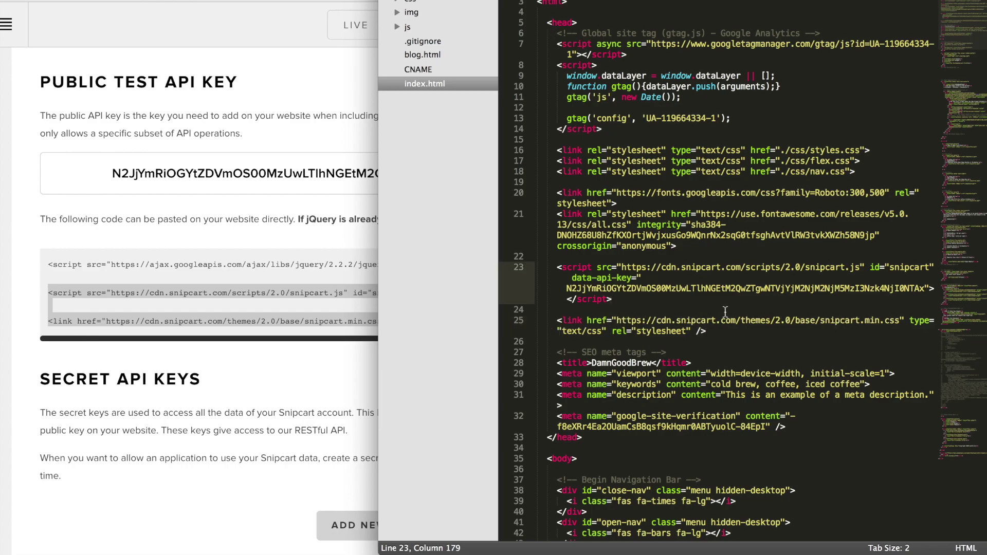
left_click(725, 312)
key("super+s")
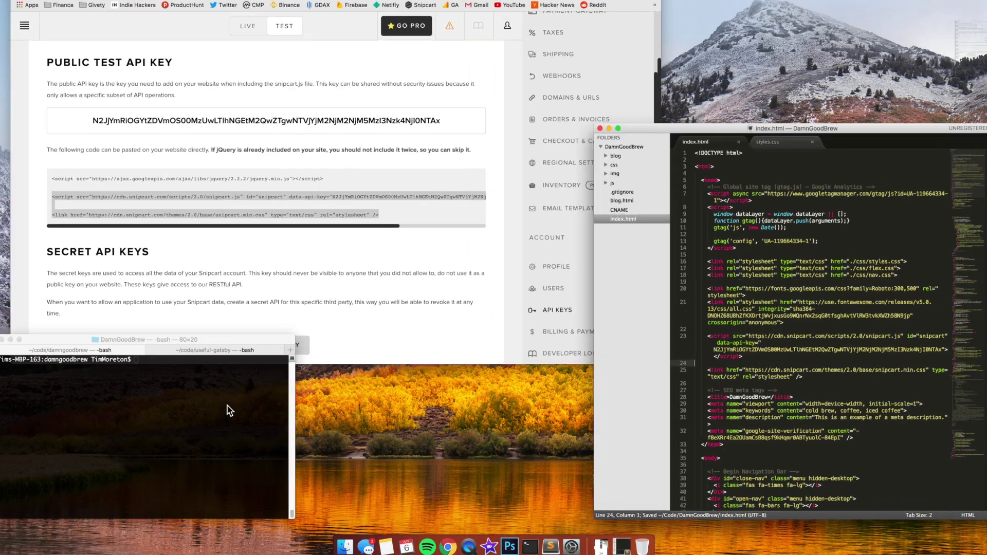
Stage all changes and commit them with the message 'added snipcart js'.
left_click(228, 404)
type("git add .")
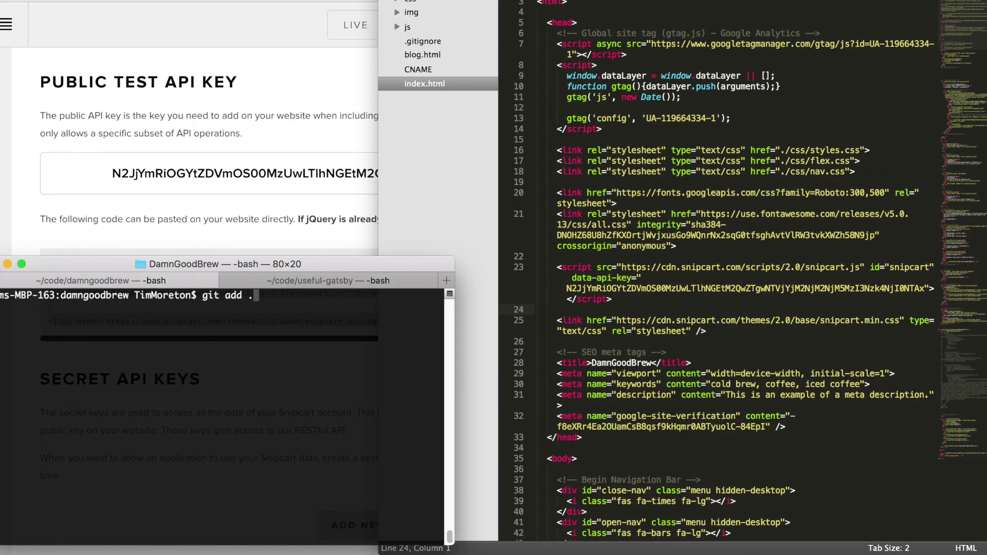
key("Return")
type("git com")
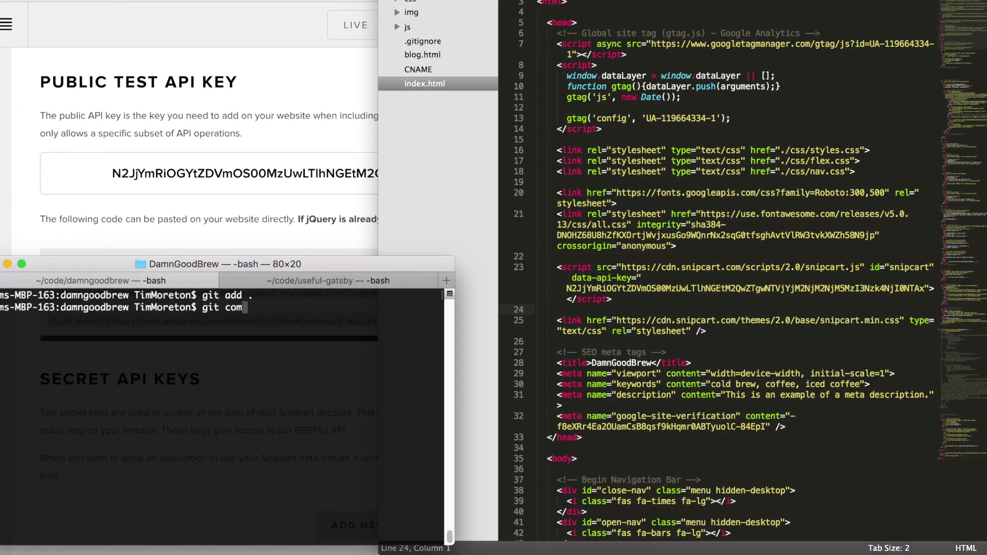
type("mit 0")
type("-m \"")
key("Left")
key("Left")
key("Left")
key("Left")
key("Left")
key("Delete")
key("Right")
key("Right")
key("Right")
key("Right")
type("added sn")
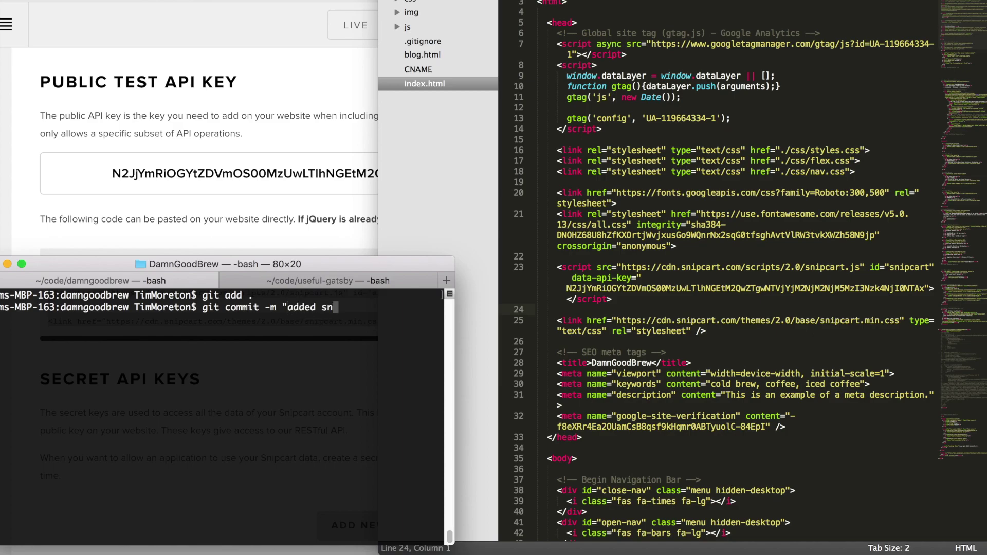
type("ipcart js\"")
key("Return")
Push the commit to origin gh-pages, then bring up Snipcart's setup messages.
type("git p")
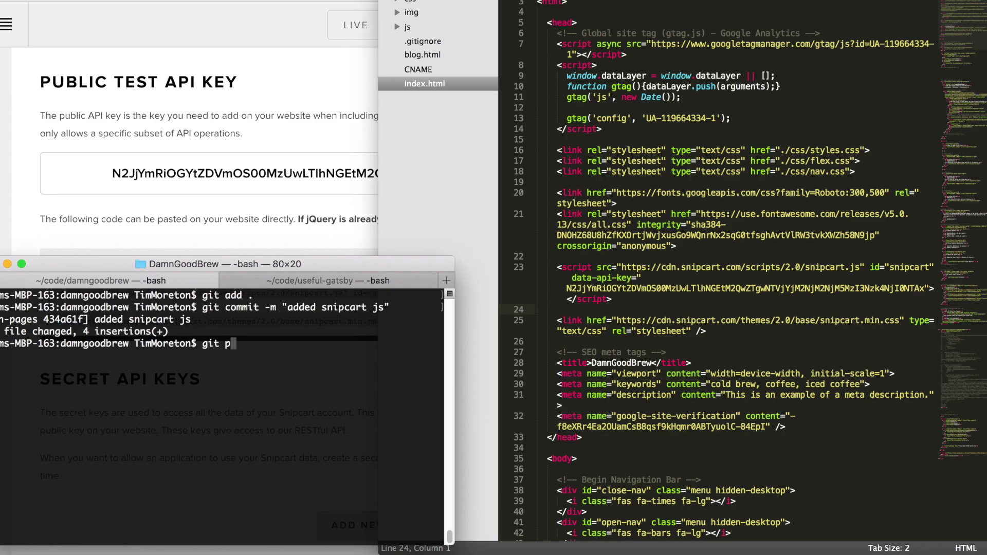
type("suh orig")
key("BackSpace")
key("BackSpace")
key("BackSpace")
key("BackSpace")
key("BackSpace")
key("BackSpace")
key("BackSpace")
type("uh")
type("gin gh-pages")
key("Return")
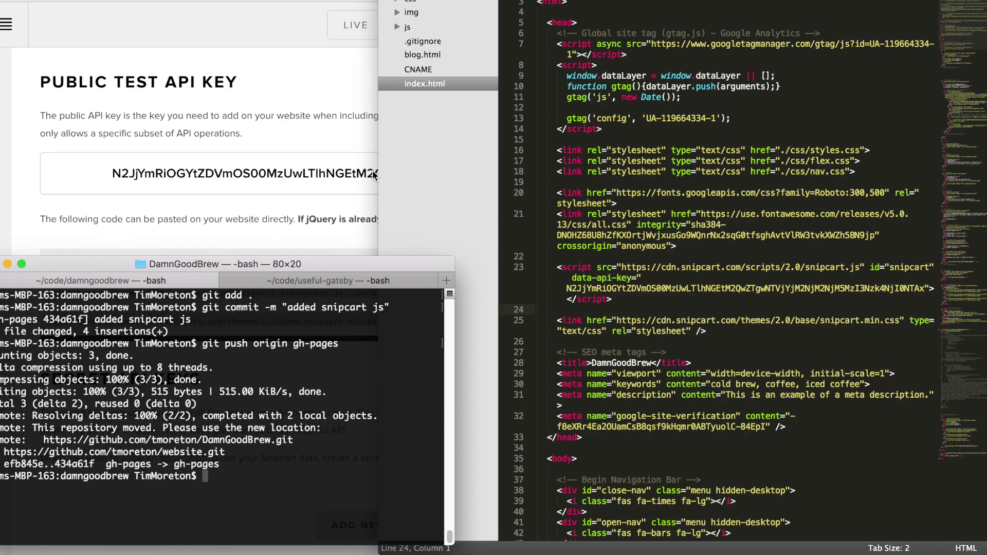
left_click(281, 148)
left_click(673, 25)
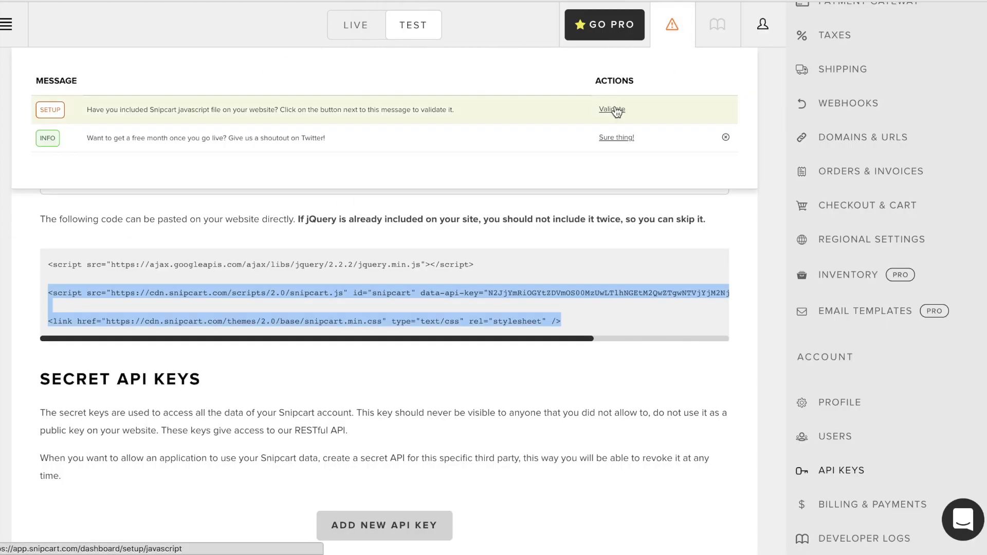
Validate that damngoodbrew.co includes the Snipcart JS file, then open the Snipcart docs.
left_click(612, 110)
type("damngoodbrew.")
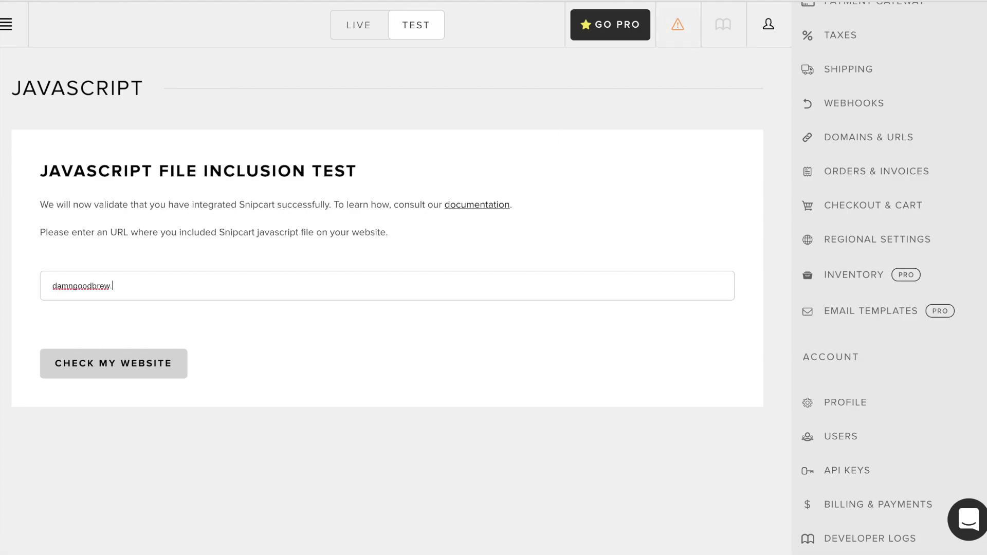
type("co")
left_click(154, 360)
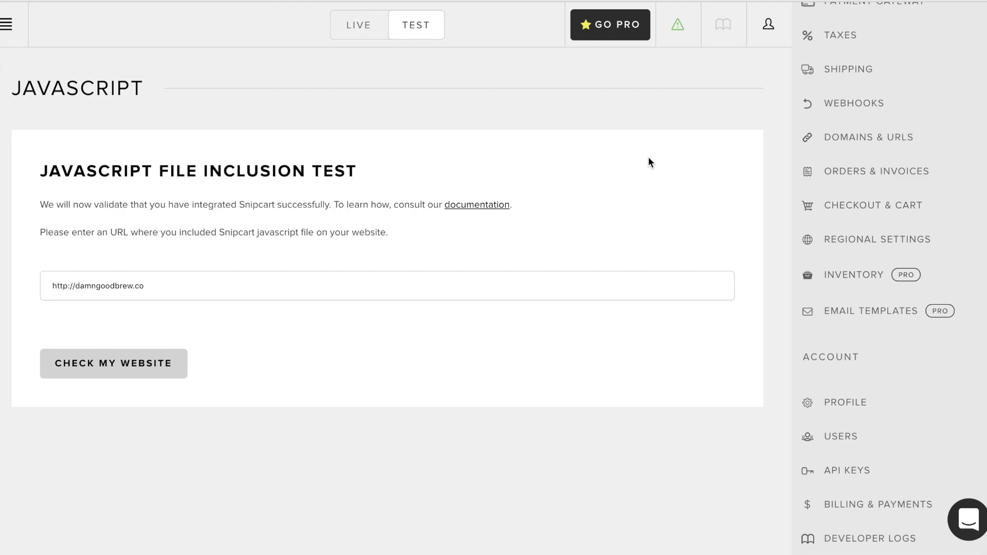
left_click(723, 25)
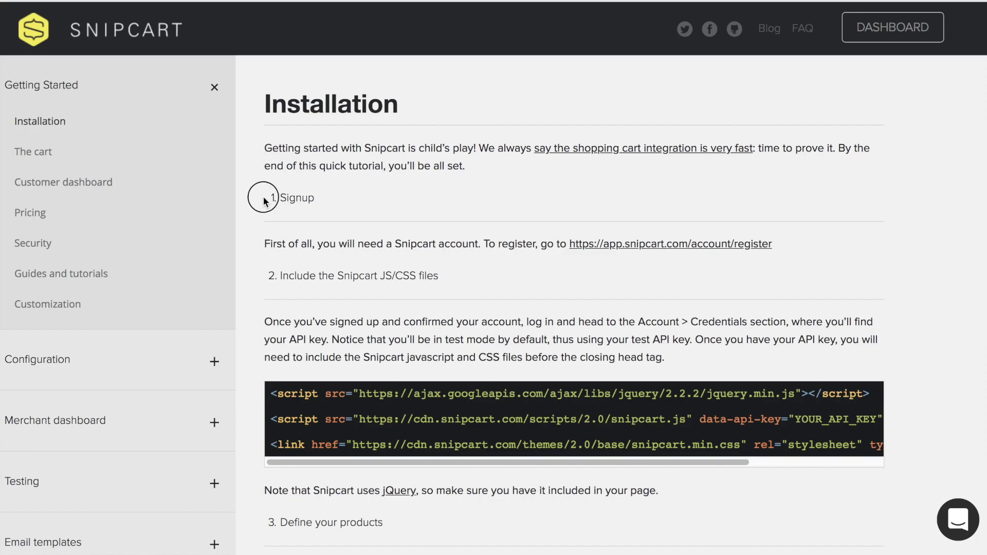
Copy the Bacon add-to-cart <button> sample from the 'Define your products' section.
left_click_drag(260, 196, 341, 194)
left_click_drag(465, 268, 274, 273)
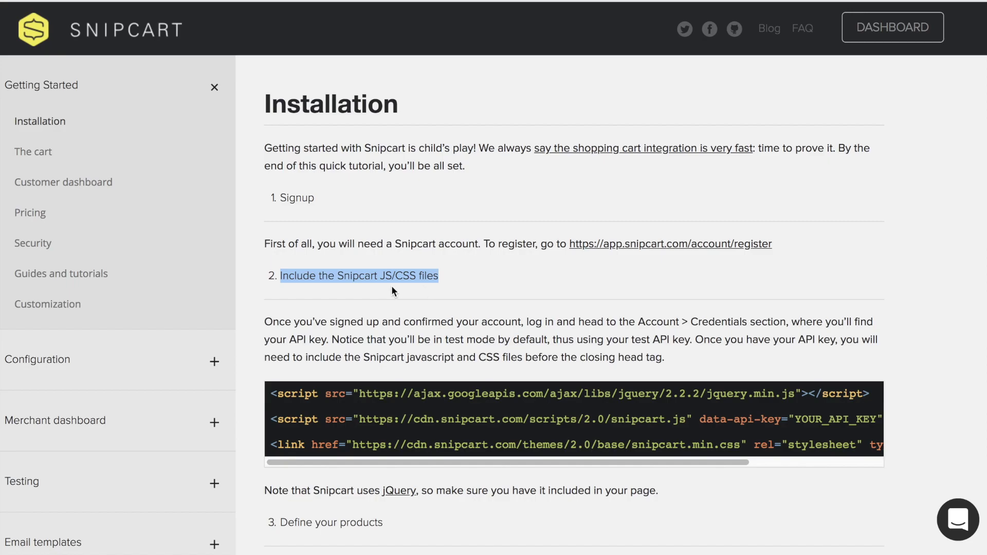
scroll(414, 285, "down", 2)
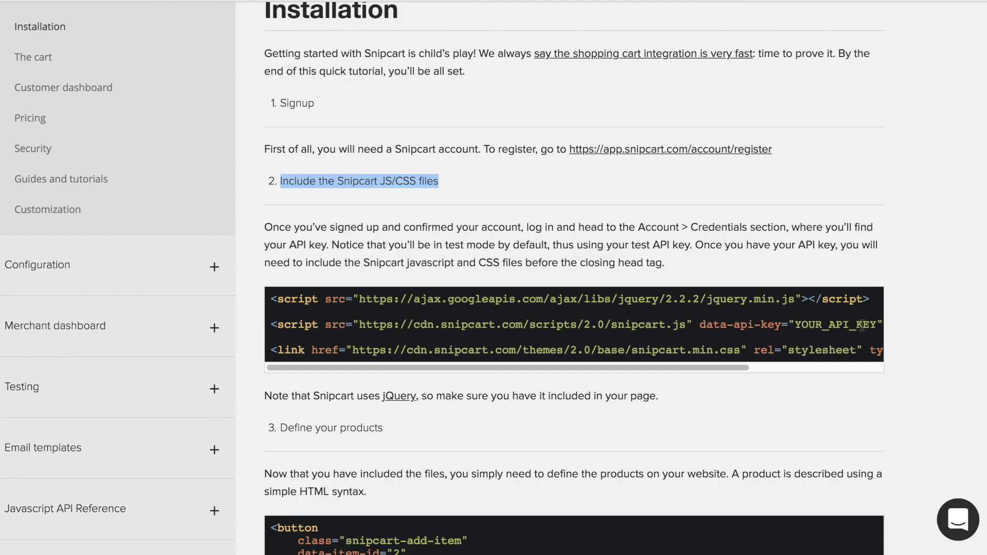
left_click_drag(740, 367, 818, 366)
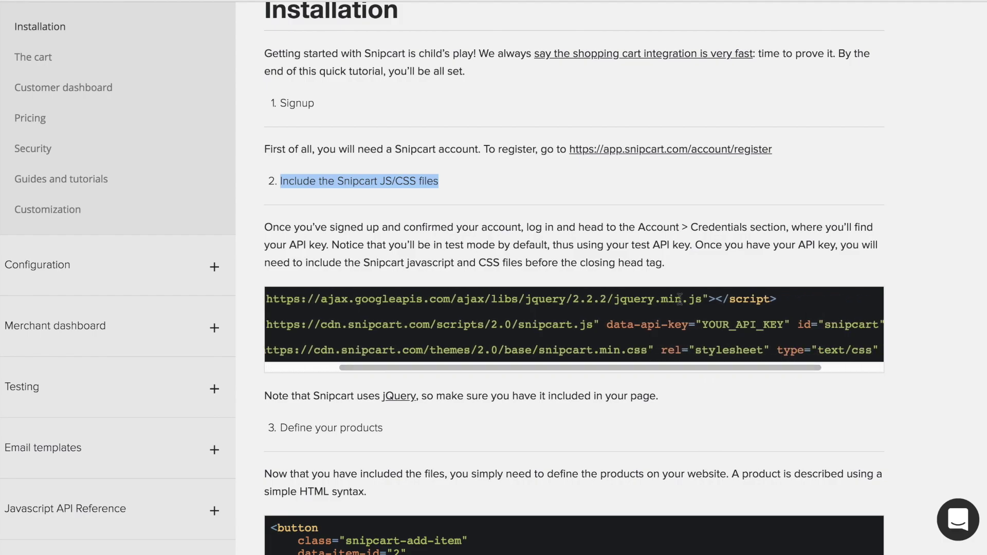
triple_click(730, 325)
double_click(731, 325)
left_click(560, 400)
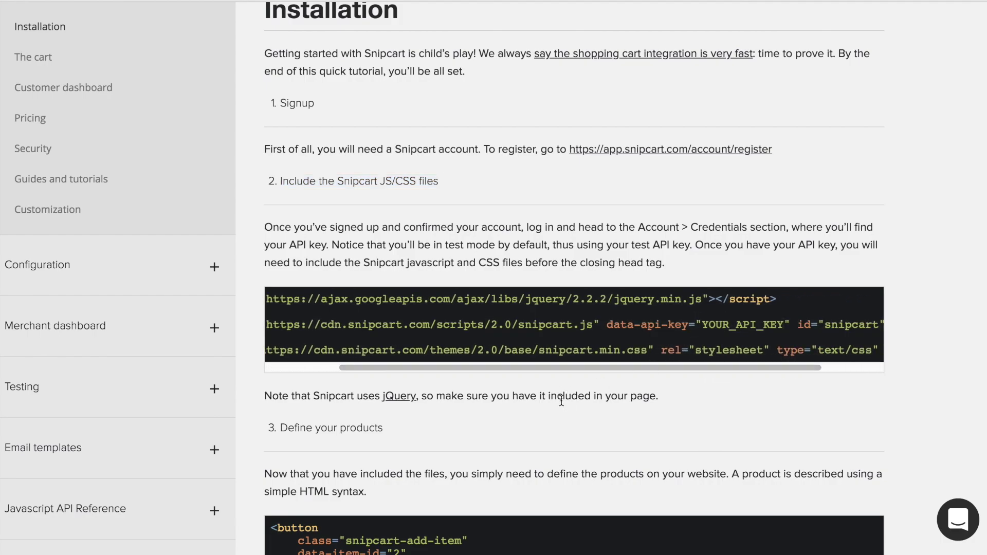
scroll(560, 397, "down", 6)
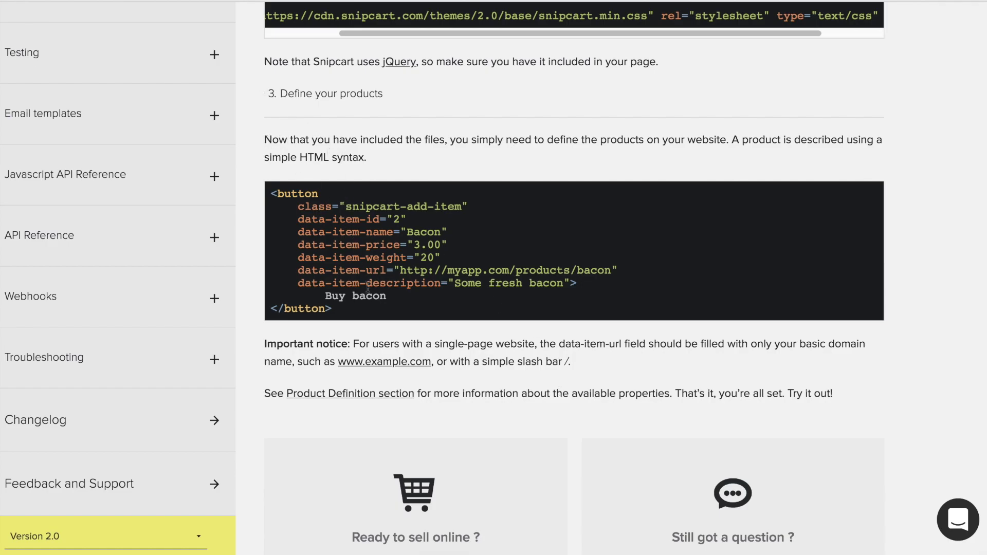
left_click_drag(359, 310, 243, 199)
key("super+c")
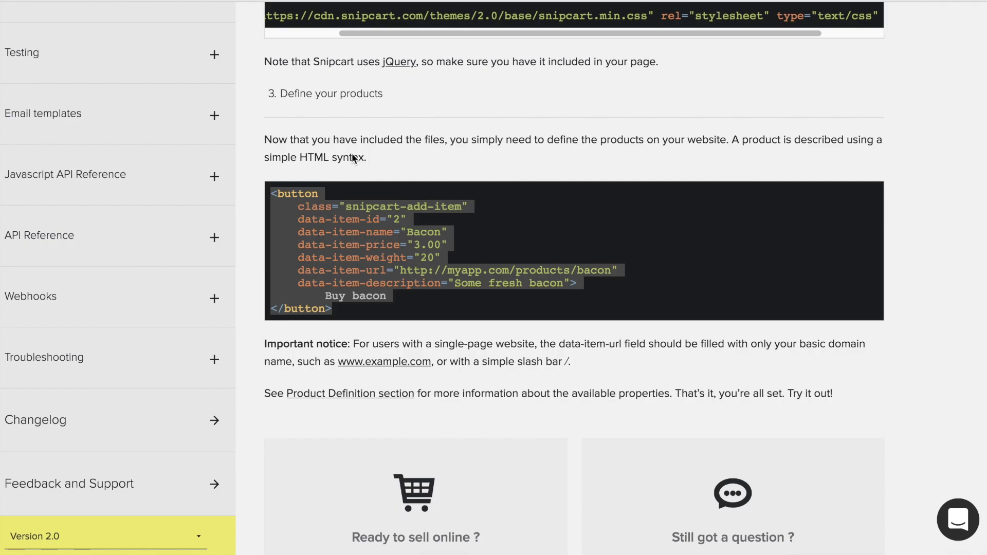
key("super+Tab")
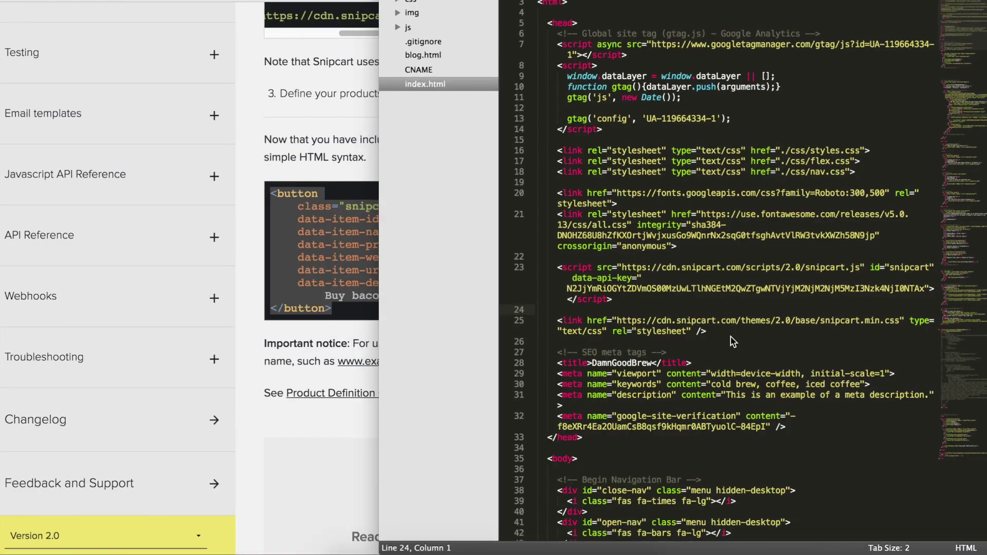
scroll(734, 342, "down", 20)
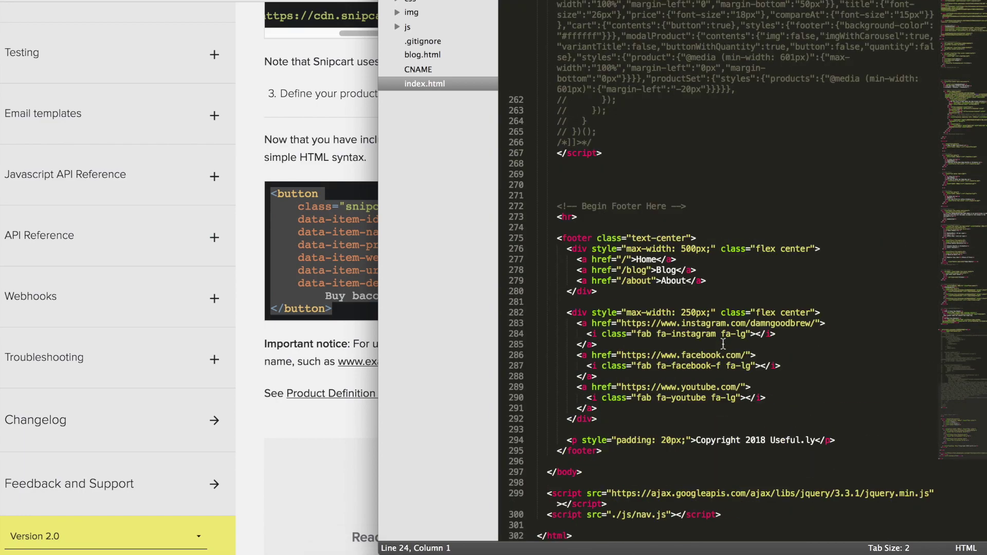
Paste the Bacon button code on empty line 270 above the footer and save.
scroll(723, 344, "up", 5)
left_click_drag(600, 441, 516, 10)
left_click(716, 267)
scroll(631, 405, "down", 6)
left_click(594, 335)
key("super+v")
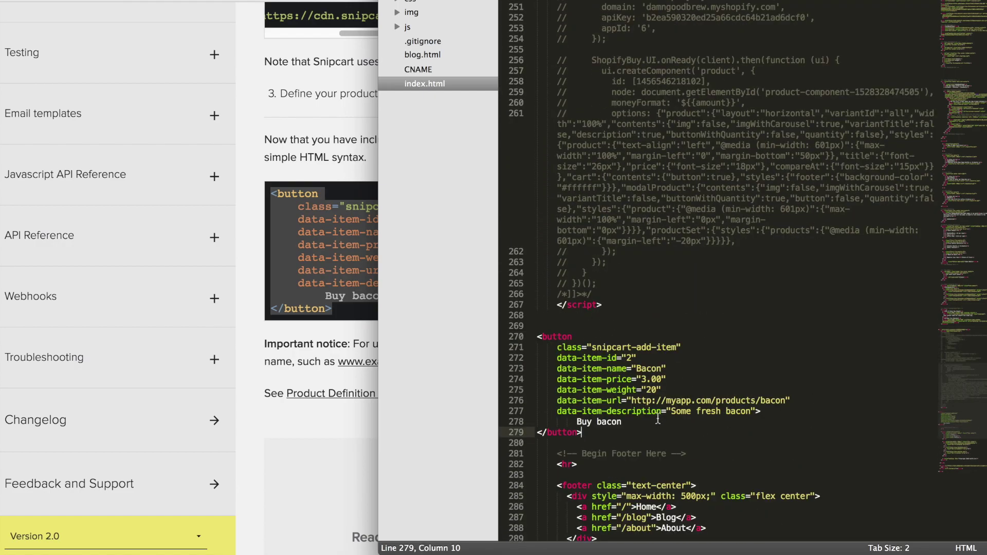
key("super+s")
Look over the surrounding markup and the pasted button block, then save again.
scroll(615, 433, "down", 5)
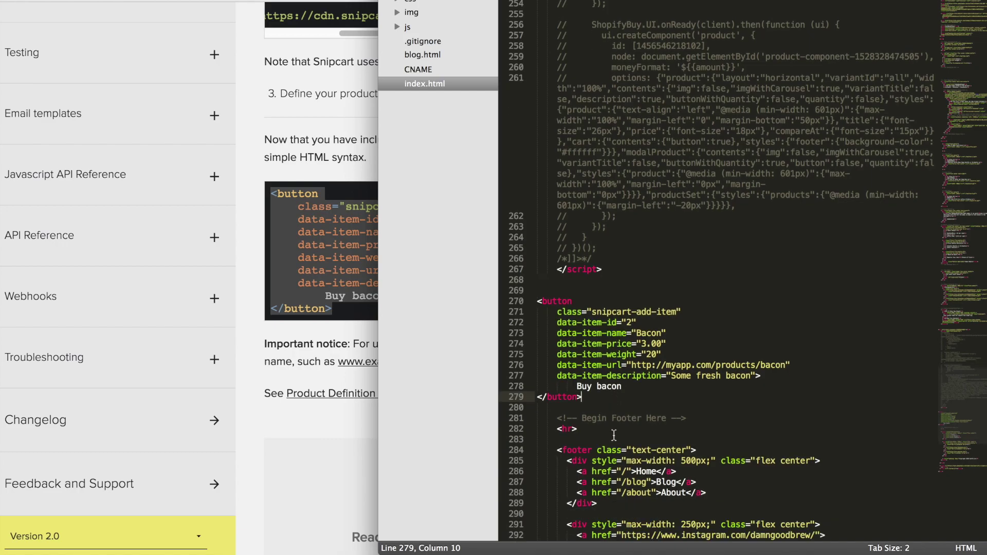
scroll(587, 419, "down", 3)
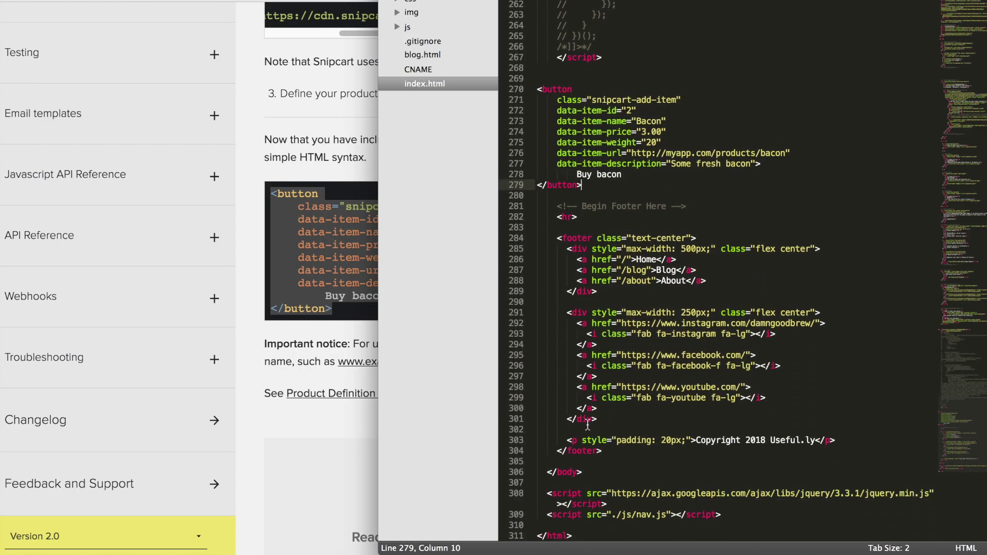
scroll(587, 426, "up", 15)
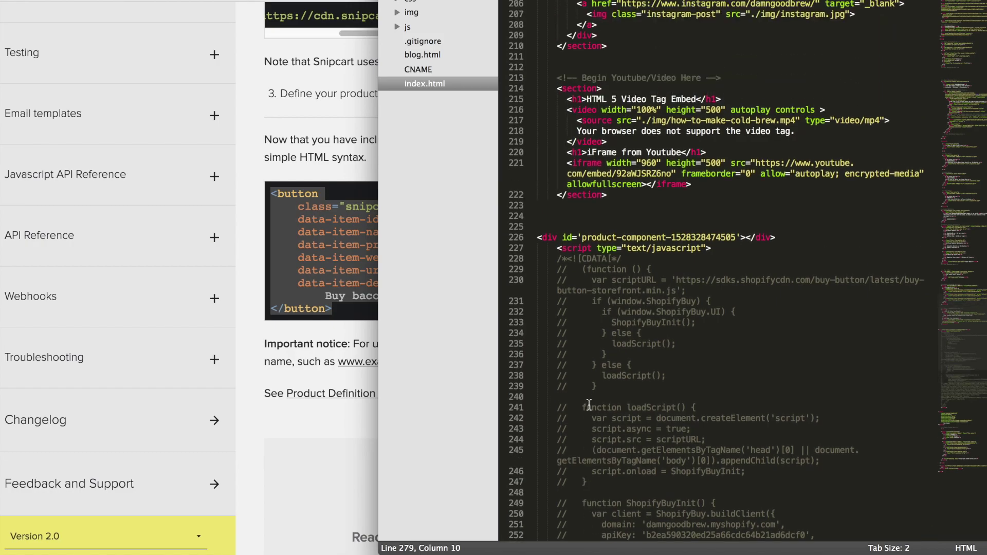
scroll(572, 114, "up", 3)
left_click_drag(586, 113, 910, 112)
left_click_drag(597, 229, 741, 234)
left_click(741, 236)
scroll(741, 257, "down", 15)
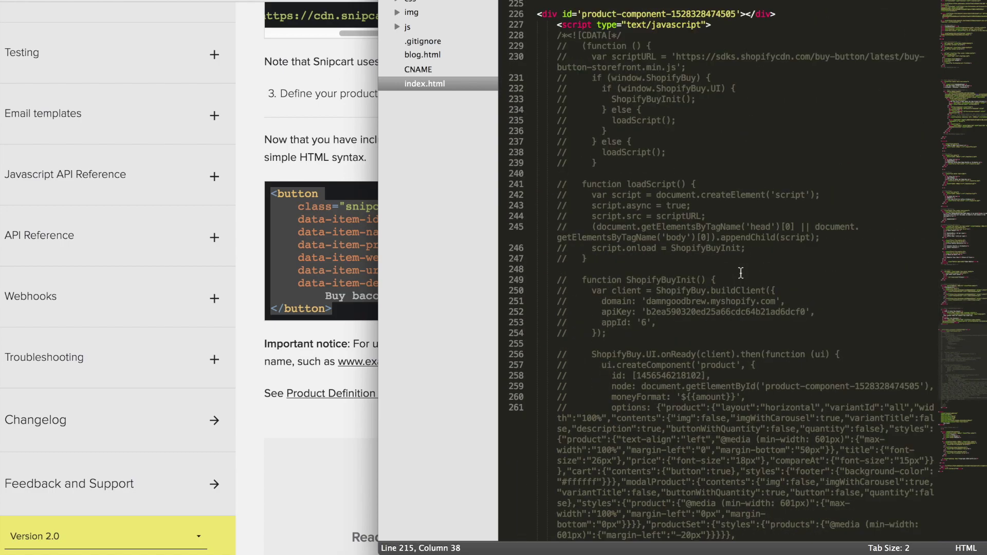
scroll(740, 275, "down", 3)
left_click_drag(584, 258, 521, 162)
left_click(615, 193)
key("ctrl+s")
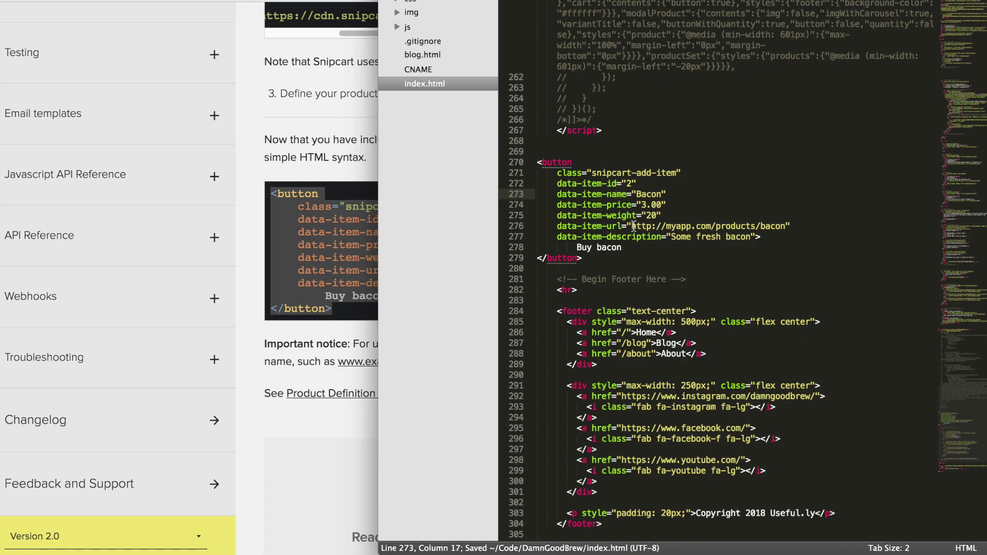
left_click_drag(667, 226, 783, 228)
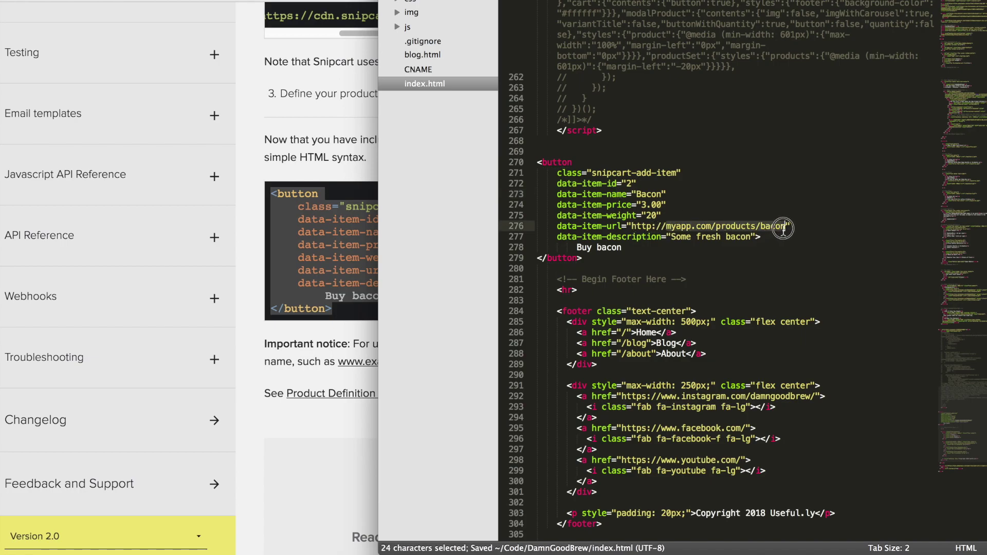
type("damngoodbrew.co")
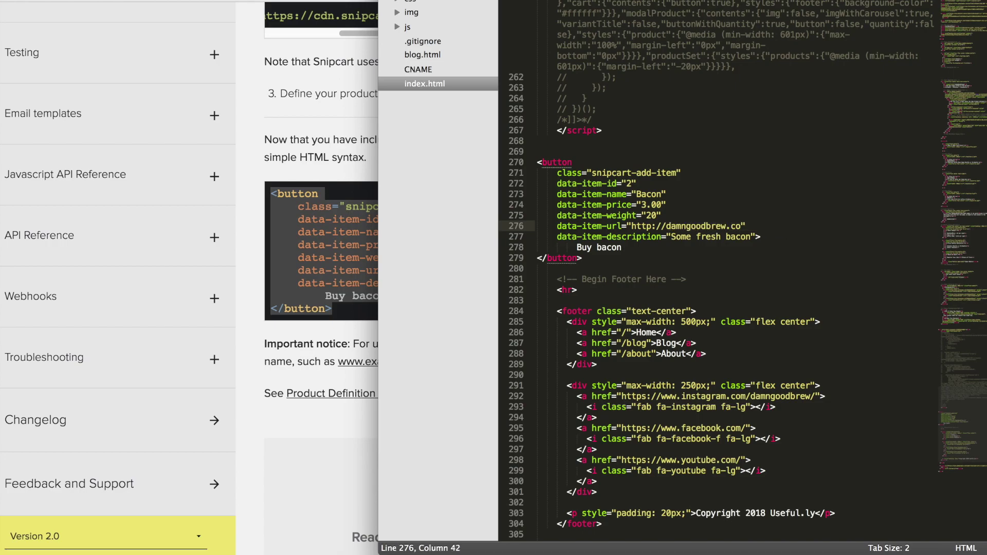
left_click(746, 254)
left_click(730, 237)
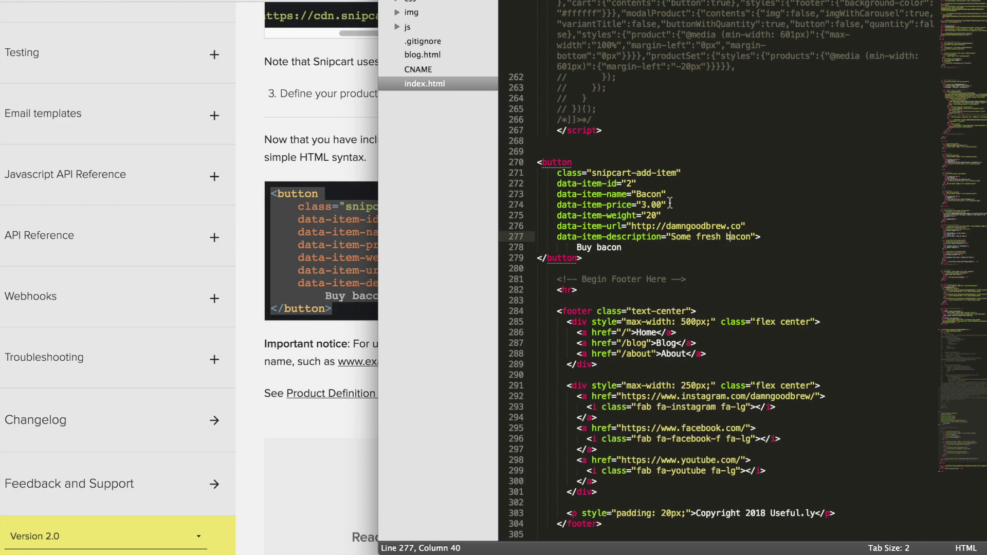
left_click(639, 195)
key("super+s")
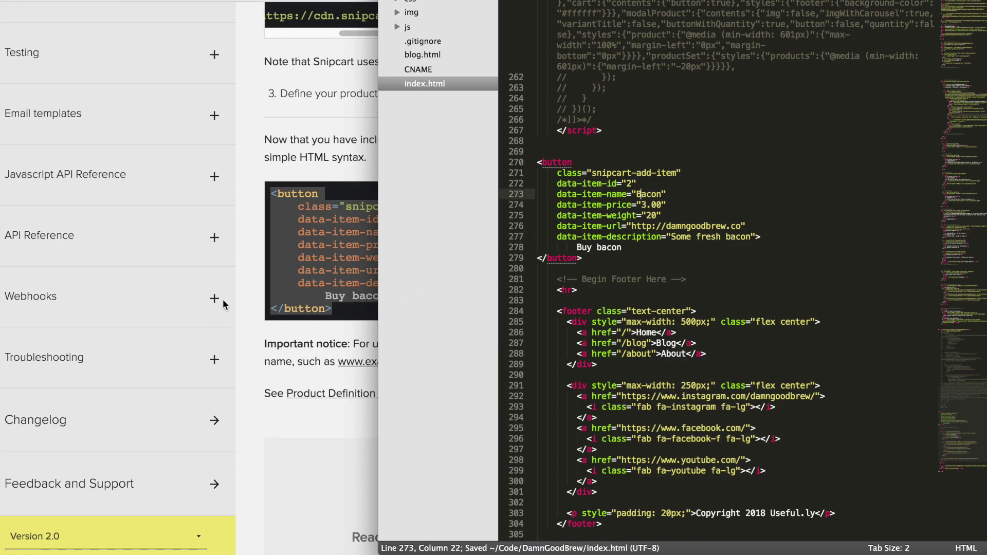
key("super+Tab")
Stage all changes and commit them as 'added product'.
type("git add .\\")
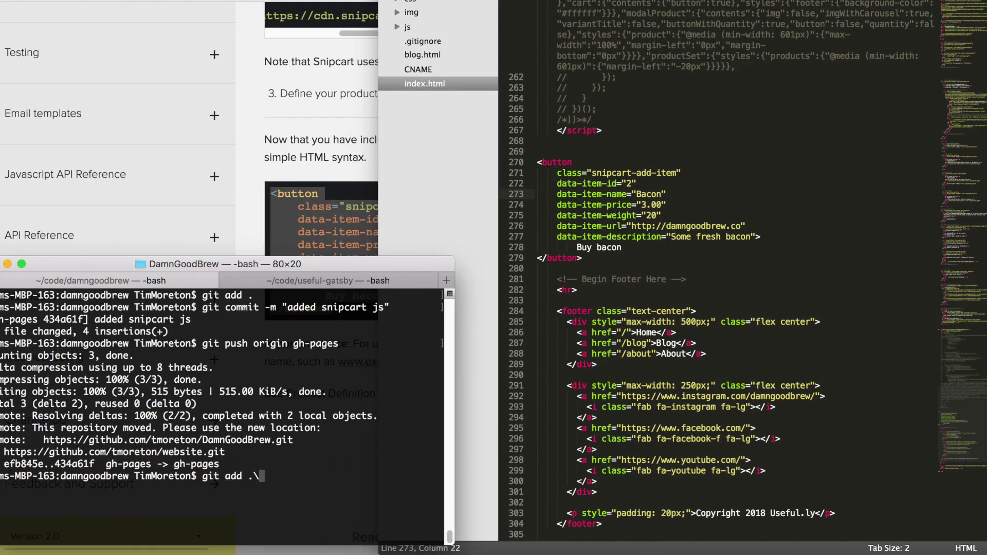
key("BackSpace")
key("Return")
type("git commit -m \"added product\"")
key("Return")
Push the 'added product' commit to origin gh-pages.
type("gi tpush orig")
key("BackSpace")
key("BackSpace")
key("BackSpace")
key("BackSpace")
key("BackSpace")
key("BackSpace")
key("BackSpace")
key("BackSpace")
key("BackSpace")
key("BackSpace")
key("BackSpace")
type("t push origin gh-pages")
key("Return")
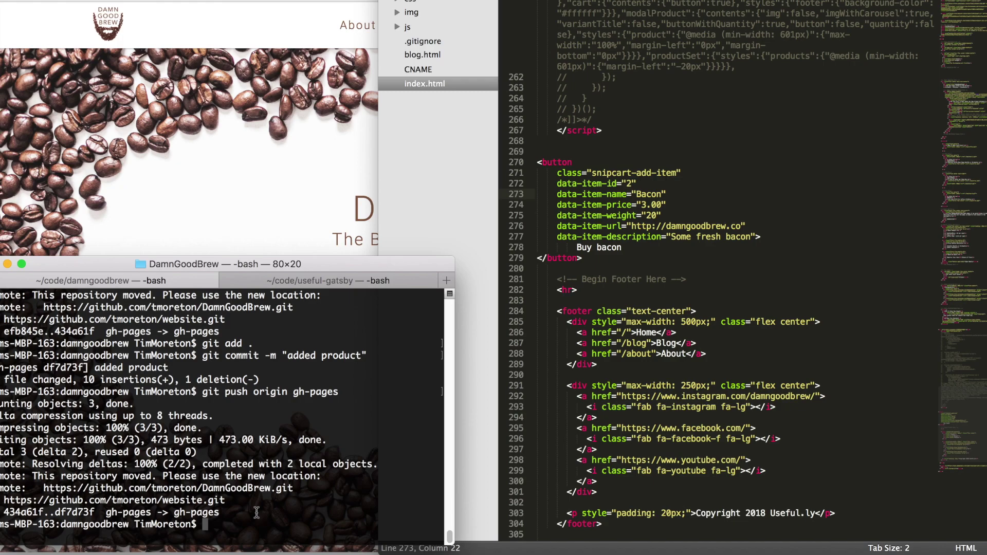
left_click(229, 200)
Reload the live DamnGoodBrew site, scroll to the footer and click the Buy bacon button.
scroll(223, 264, "down", 3)
scroll(223, 266, "up", 3)
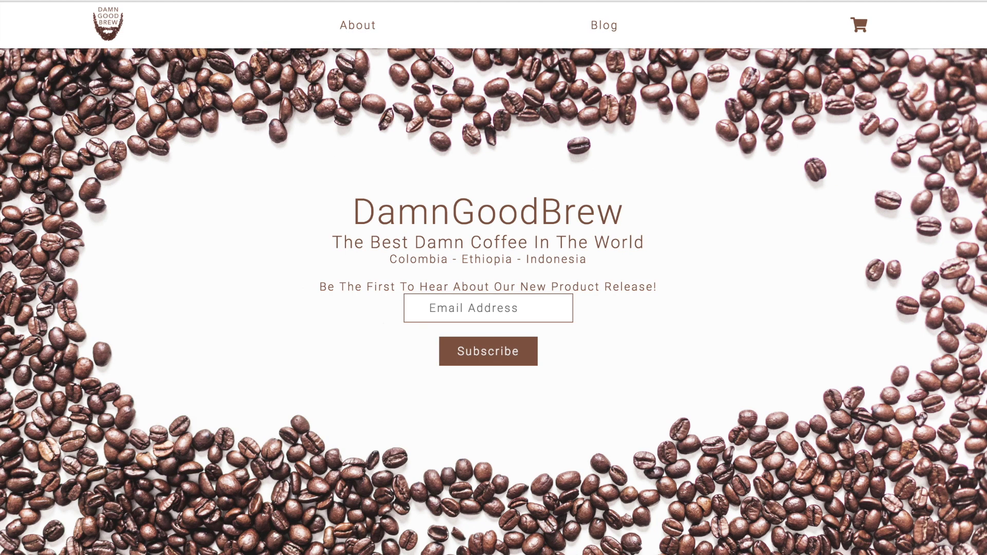
key("ctrl+r")
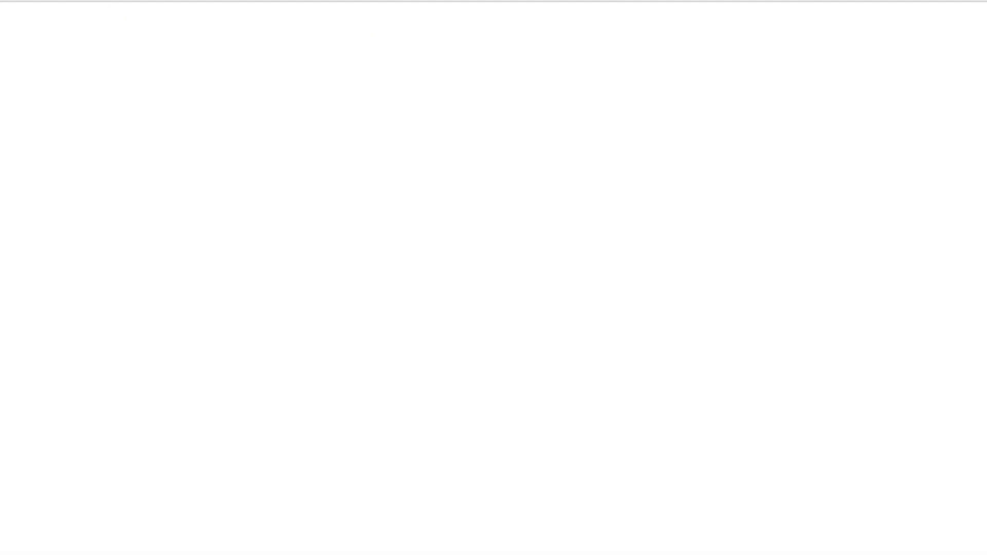
key("ctrl+t")
type("dam")
key("Return")
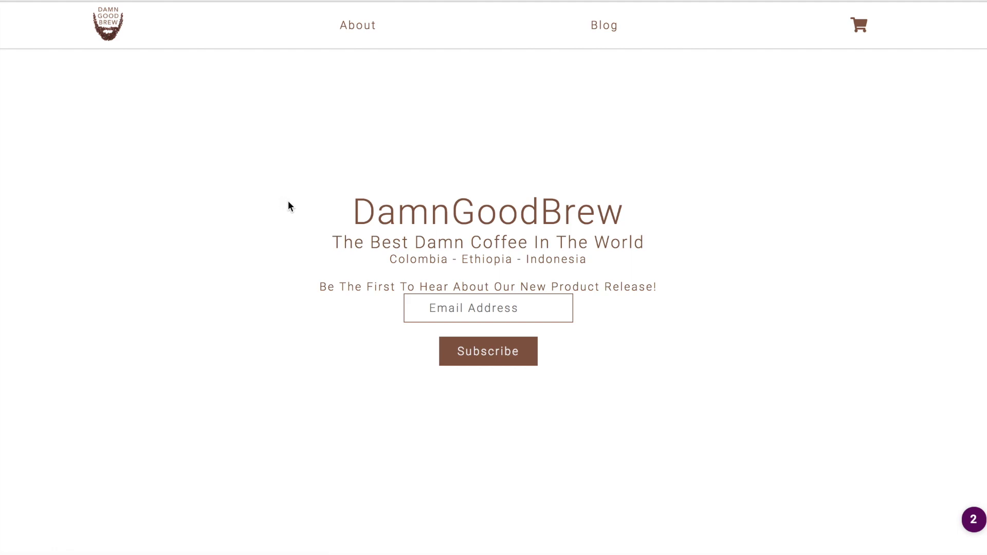
scroll(288, 206, "down", 20)
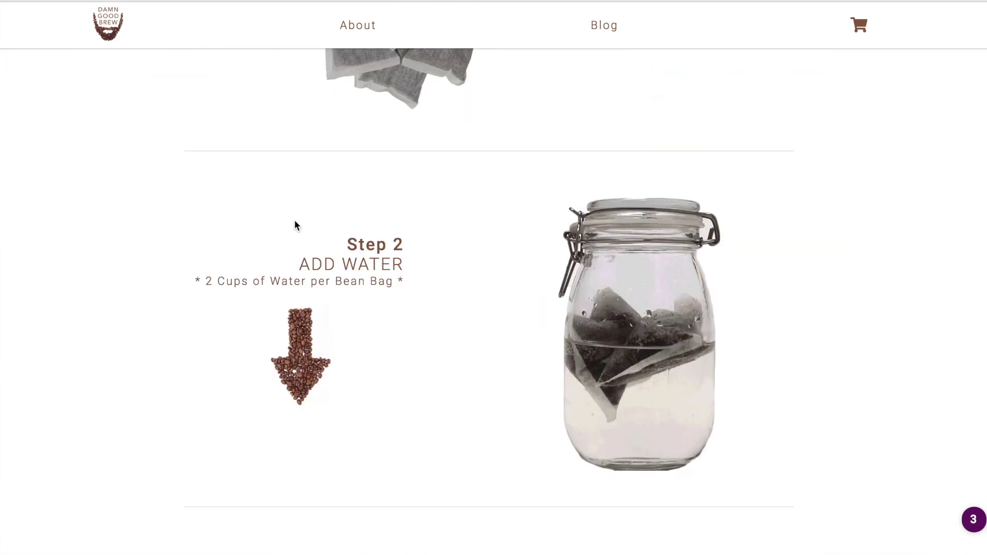
scroll(295, 233, "down", 15)
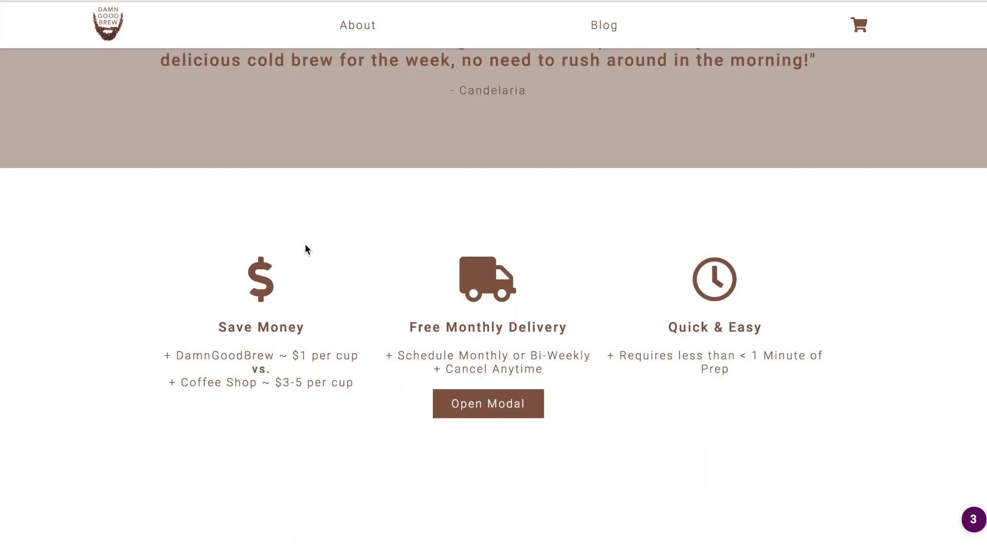
scroll(305, 249, "down", 15)
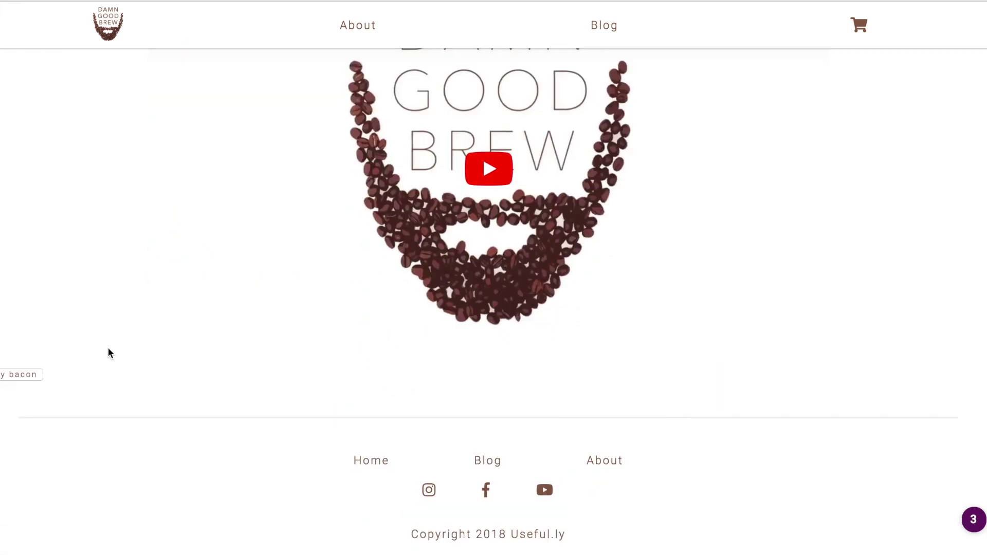
left_click(34, 381)
Inspect the page and find the 'jQuery is not defined' error from snipcart.js in the Console.
right_click(60, 354)
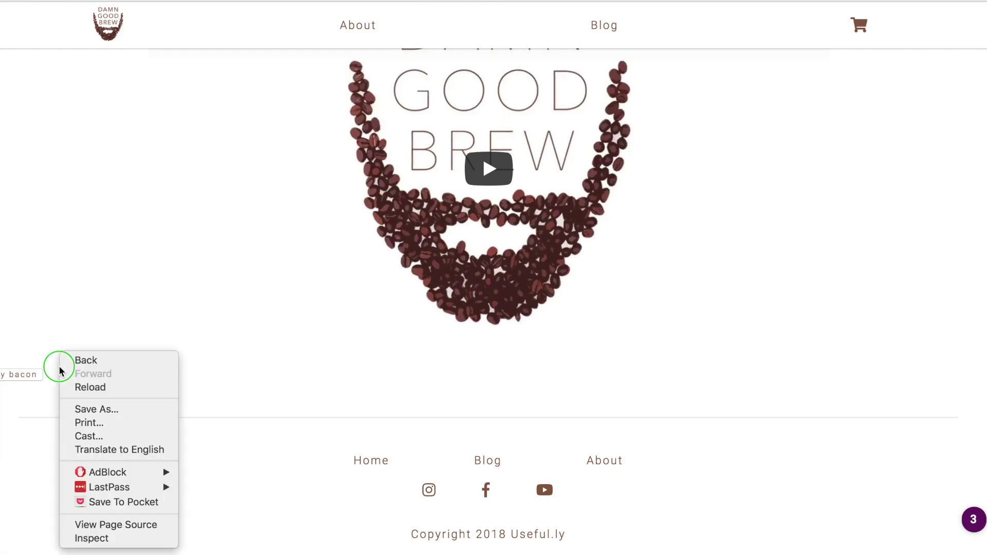
left_click(88, 538)
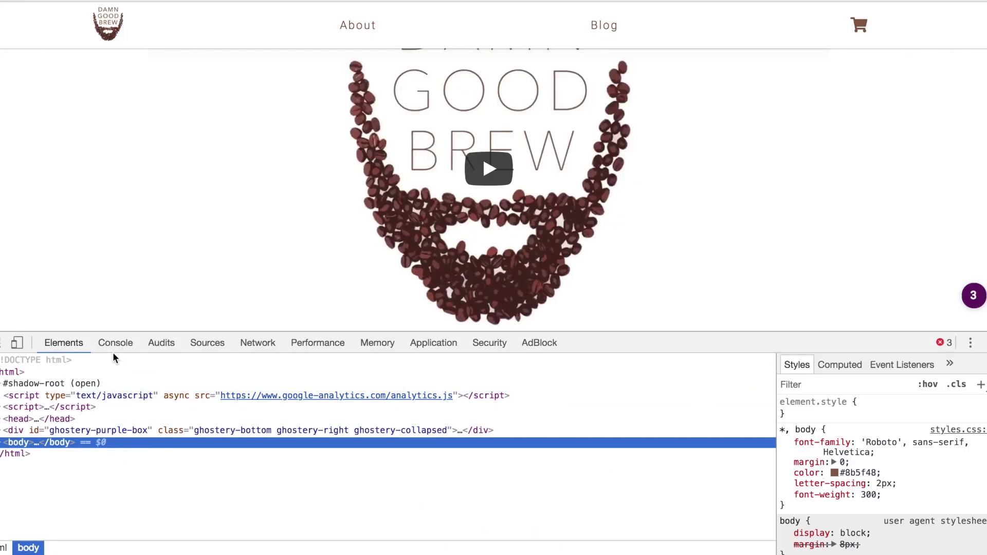
left_click(114, 350)
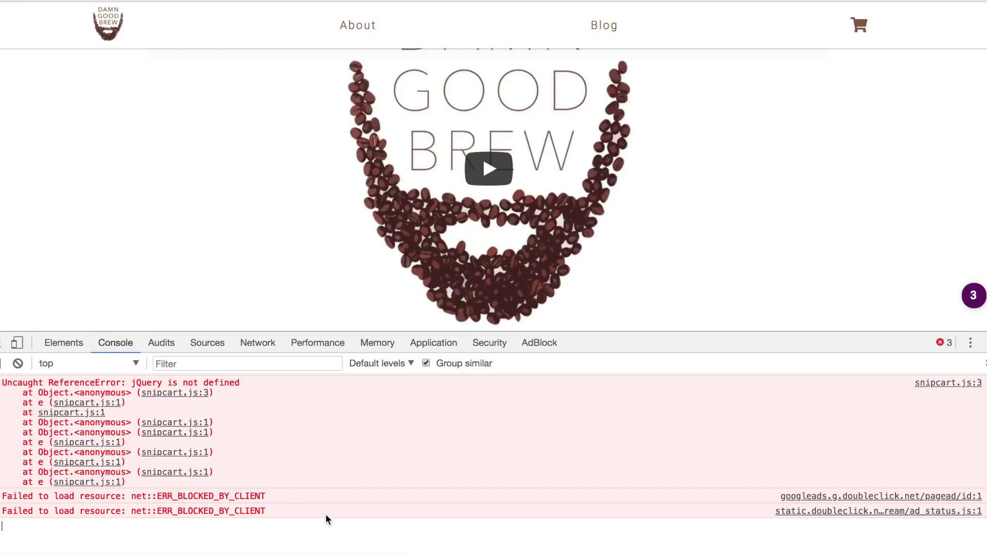
left_click_drag(326, 519, 77, 381)
left_click(275, 426)
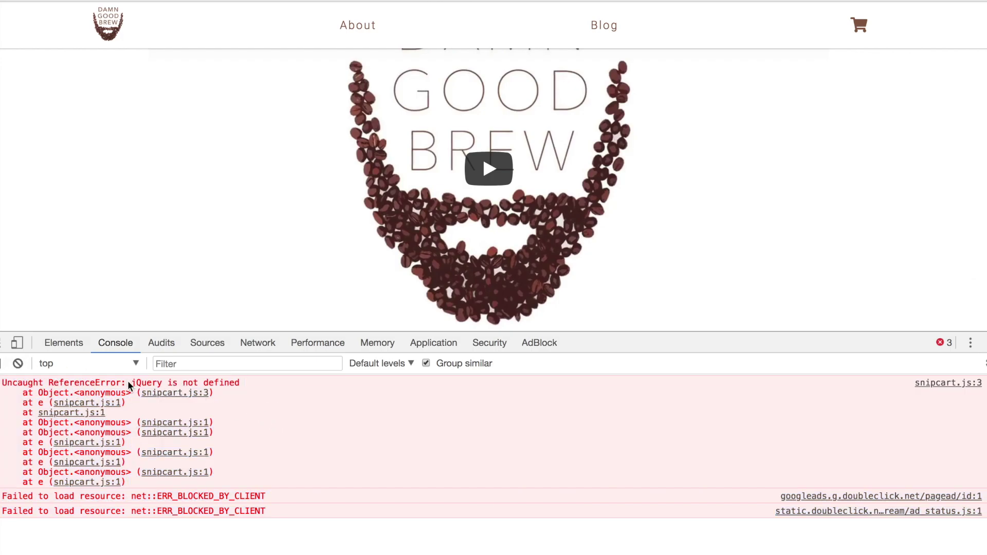
left_click_drag(125, 386, 248, 390)
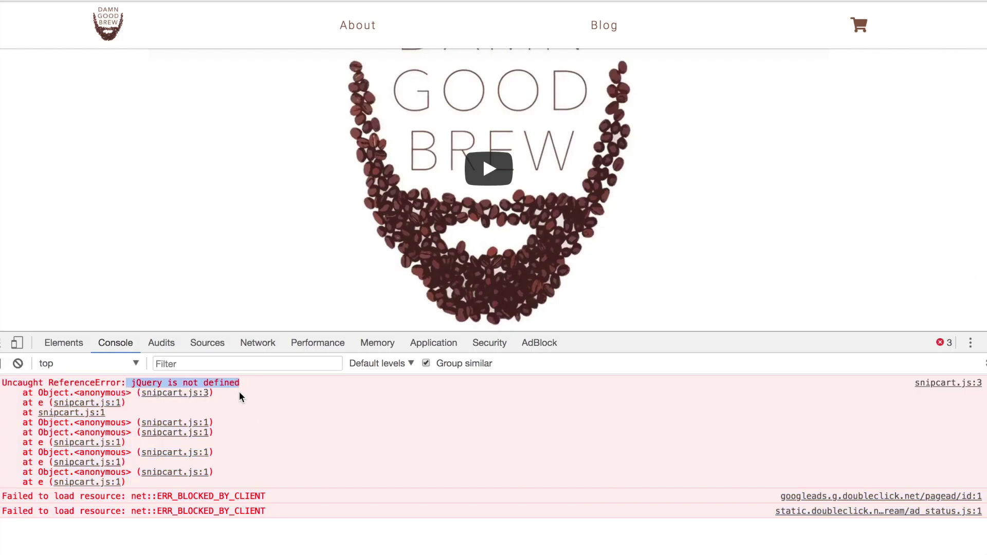
left_click(238, 385)
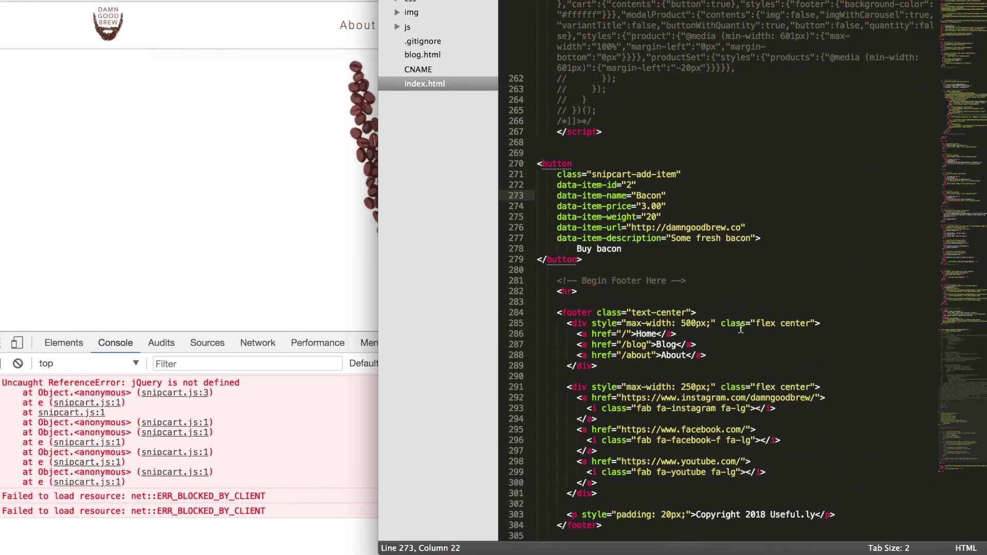
Cut the Snipcart script tag out of the head of index.html and save.
scroll(740, 329, "up", 20)
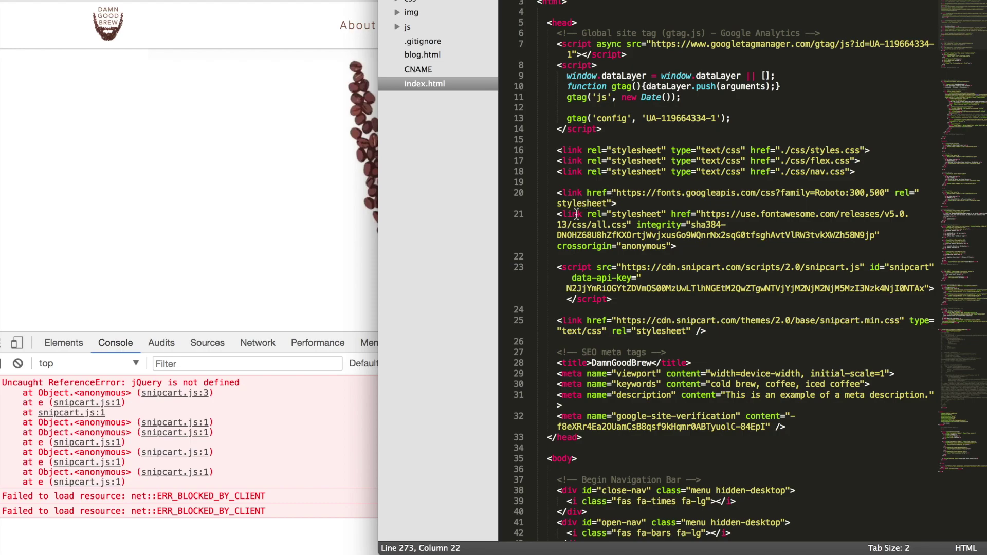
left_click_drag(627, 308, 513, 264)
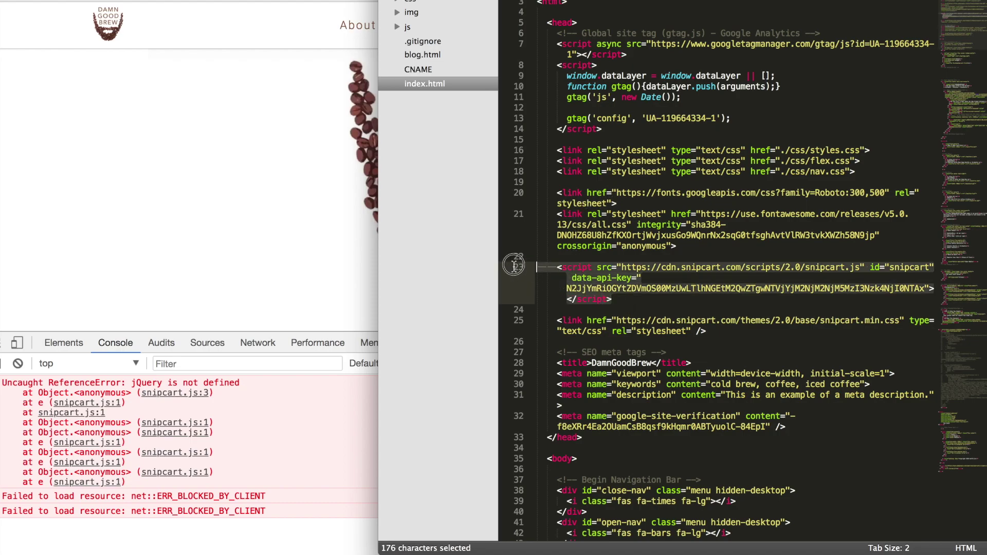
key("super+x")
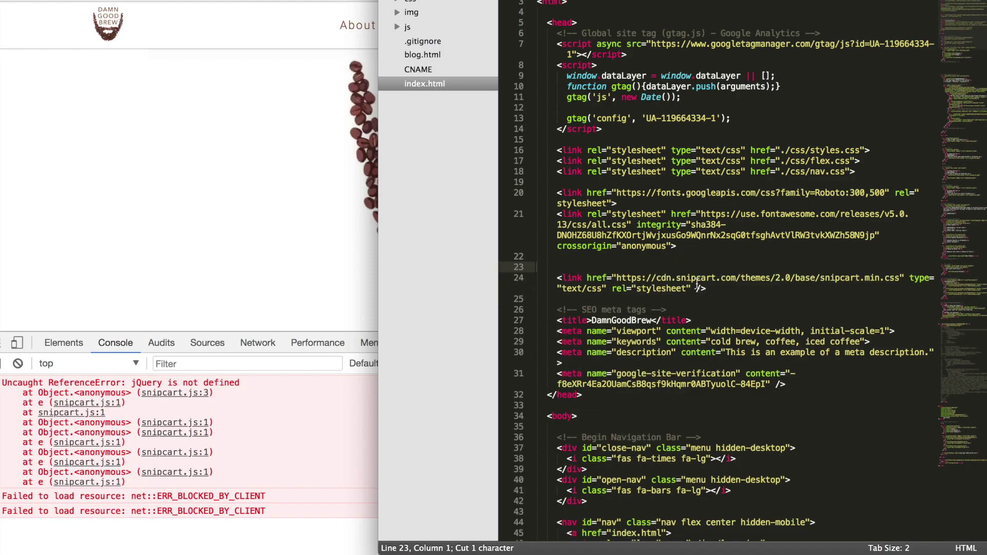
key("super+s")
Paste the Snipcart script on a new line below the jQuery script and save.
scroll(697, 283, "down", 10)
scroll(677, 202, "up", 8)
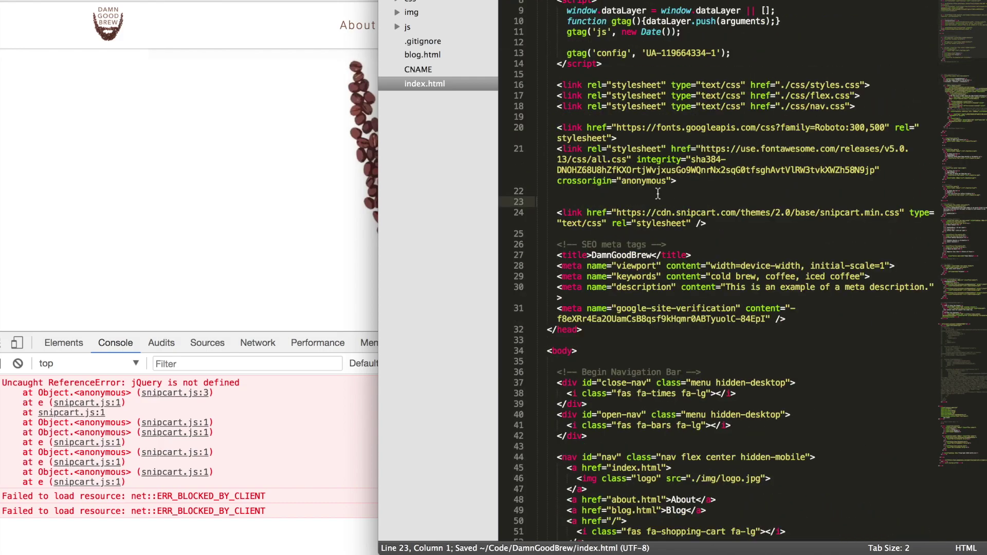
scroll(702, 231, "down", 20)
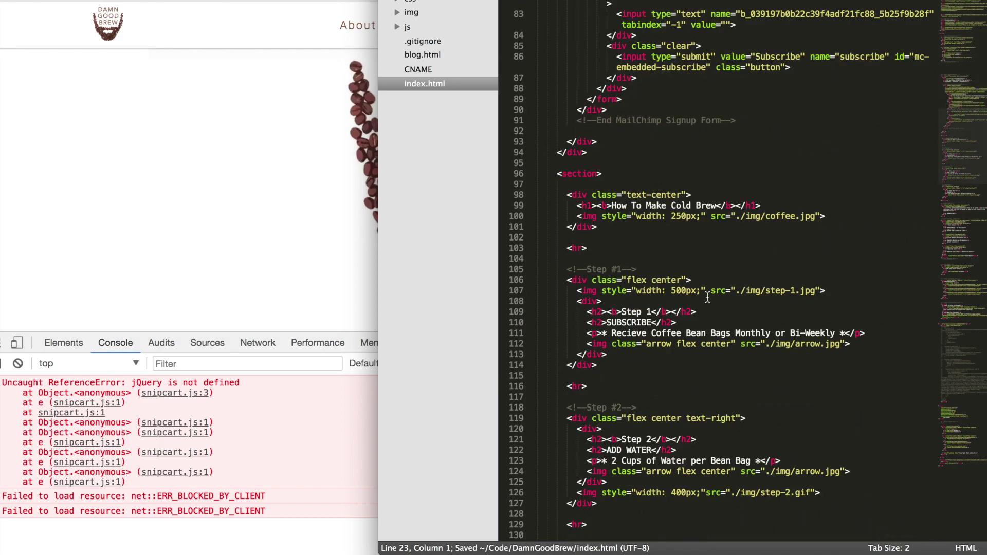
scroll(707, 299, "down", 20)
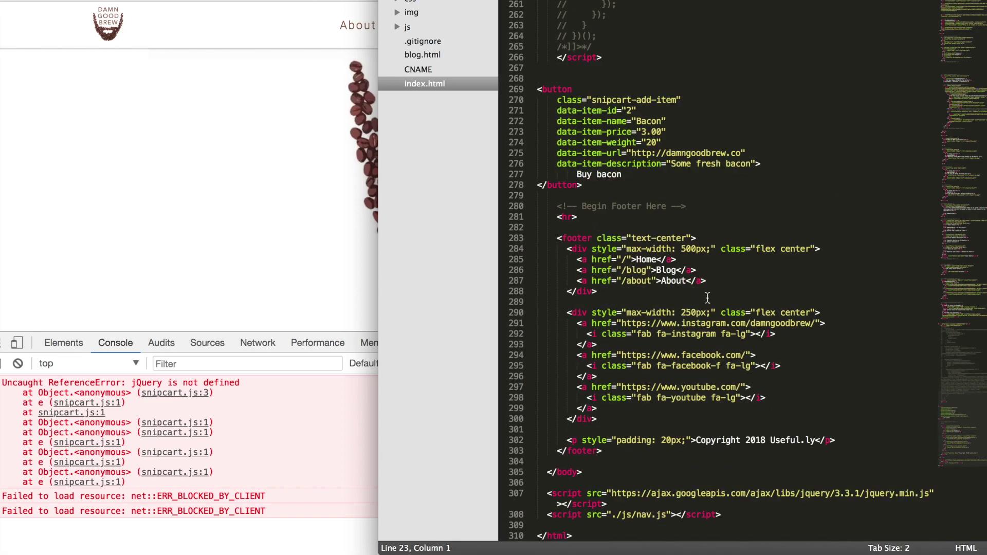
left_click(637, 502)
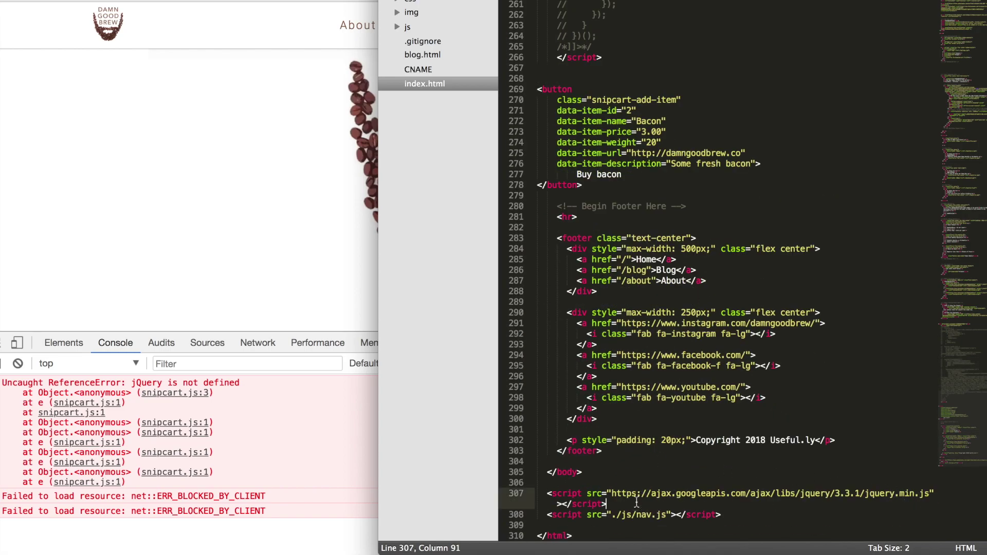
key("Return")
key("Return")
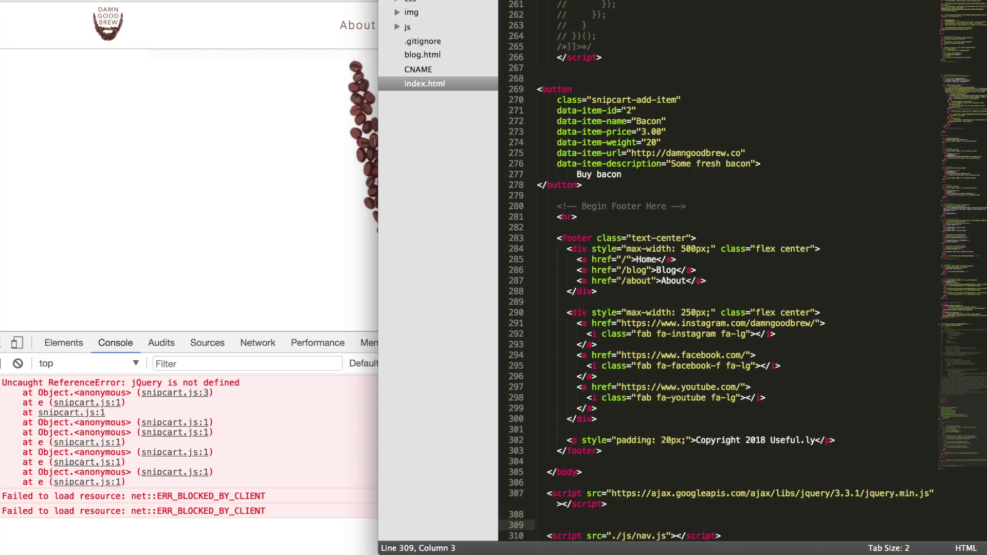
key("ctrl+v")
key("ctrl+s")
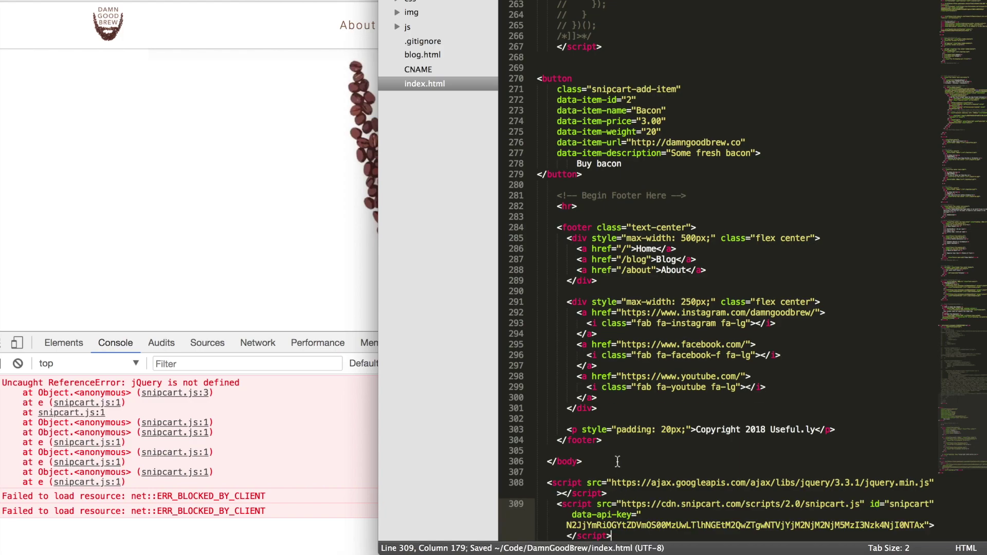
left_click(236, 174)
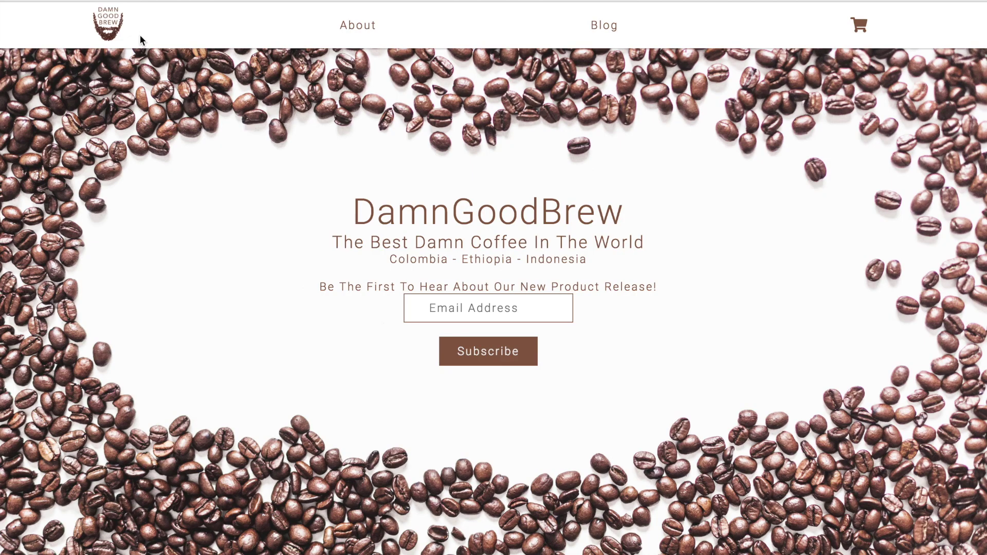
Reload the site and add one Bacon ($3.00) to the cart with the Buy bacon button.
key("super+r")
scroll(214, 335, "down", 15)
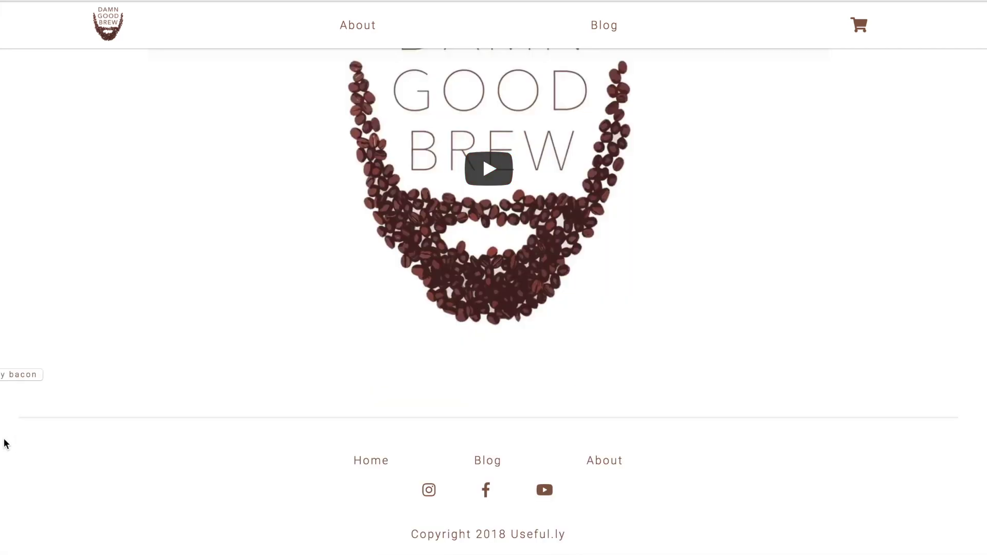
left_click(23, 379)
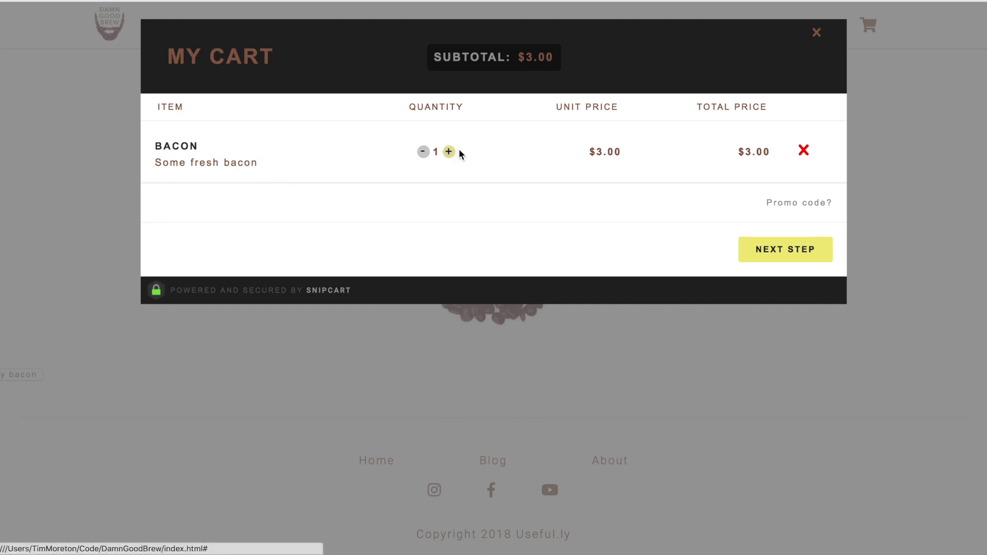
Step between the billing address step and the cart contents, then close the cart.
left_click(802, 249)
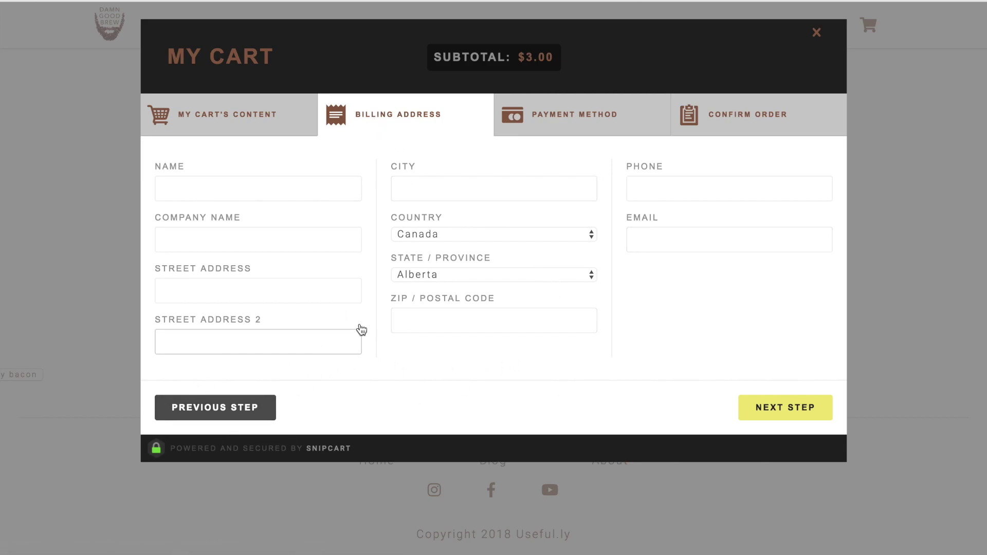
left_click(457, 109)
left_click(258, 120)
left_click(414, 117)
left_click(212, 119)
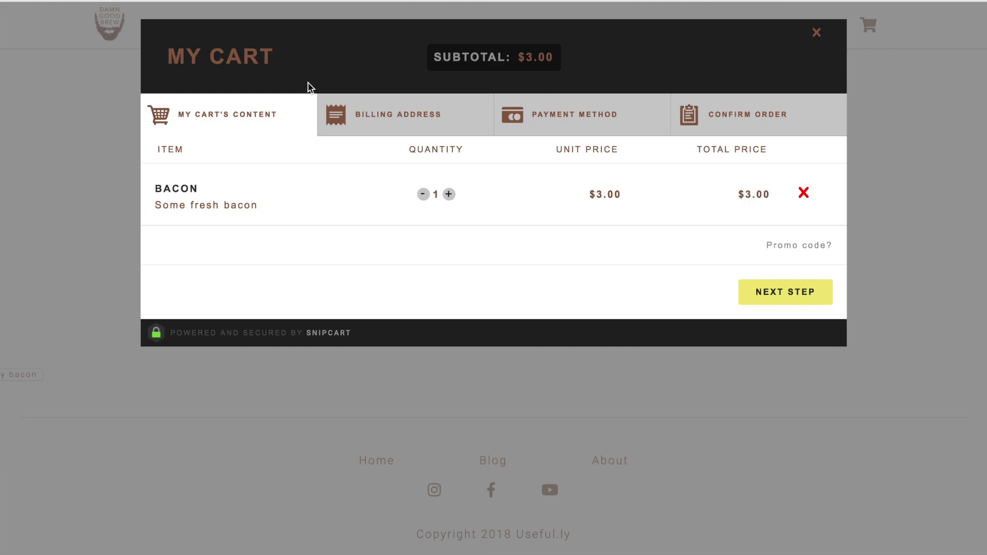
left_click(336, 114)
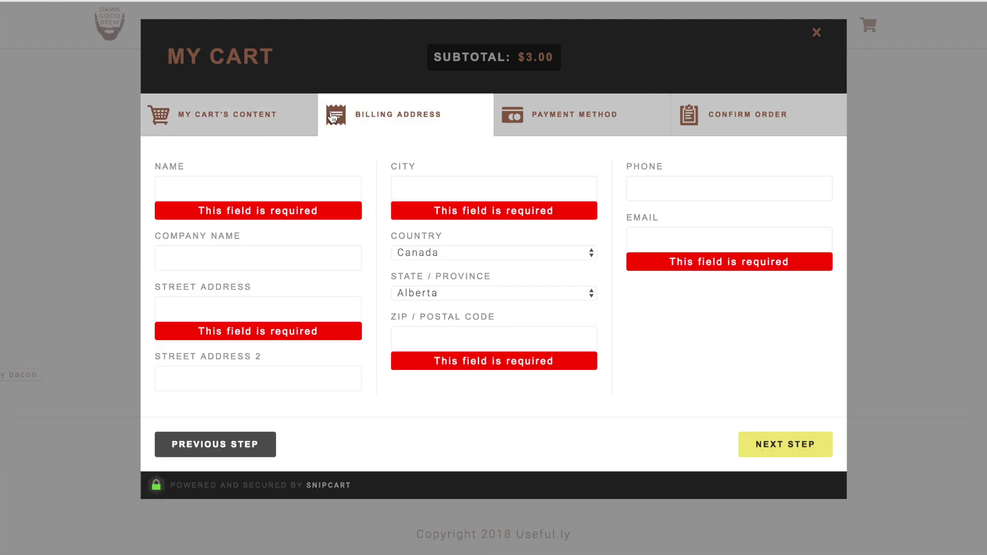
left_click(253, 125)
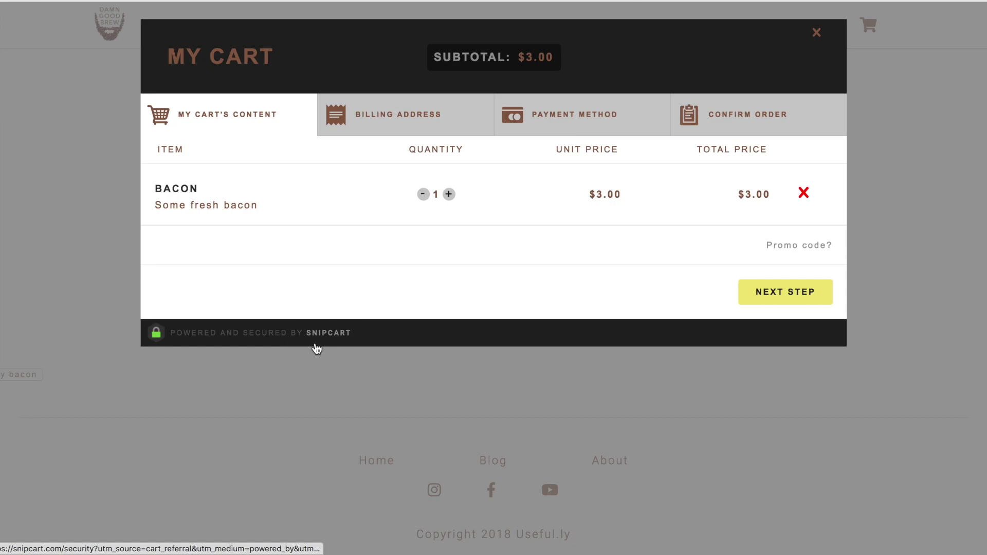
left_click(93, 377)
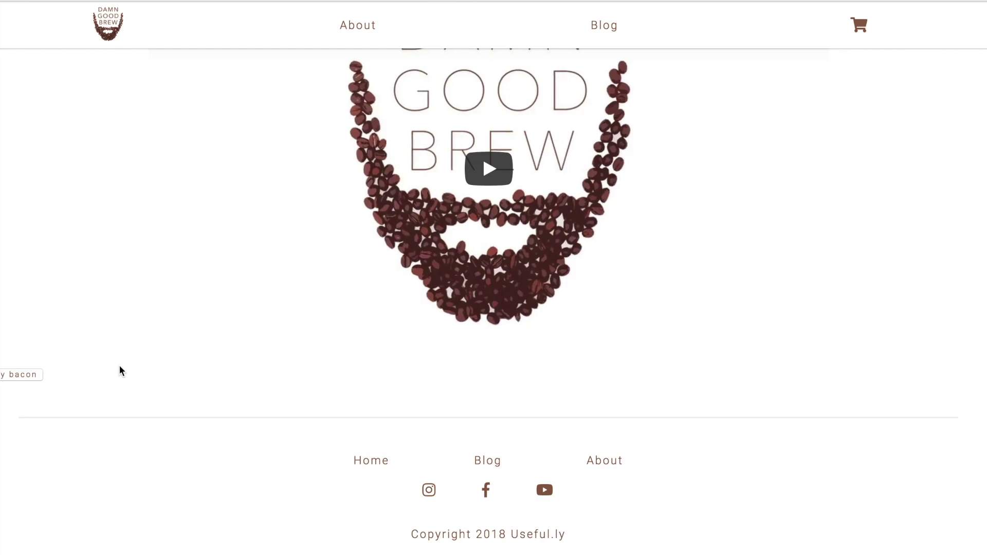
Scroll up and down through the DamnGoodBrew homepage to look over its content.
scroll(139, 354, "up", 15)
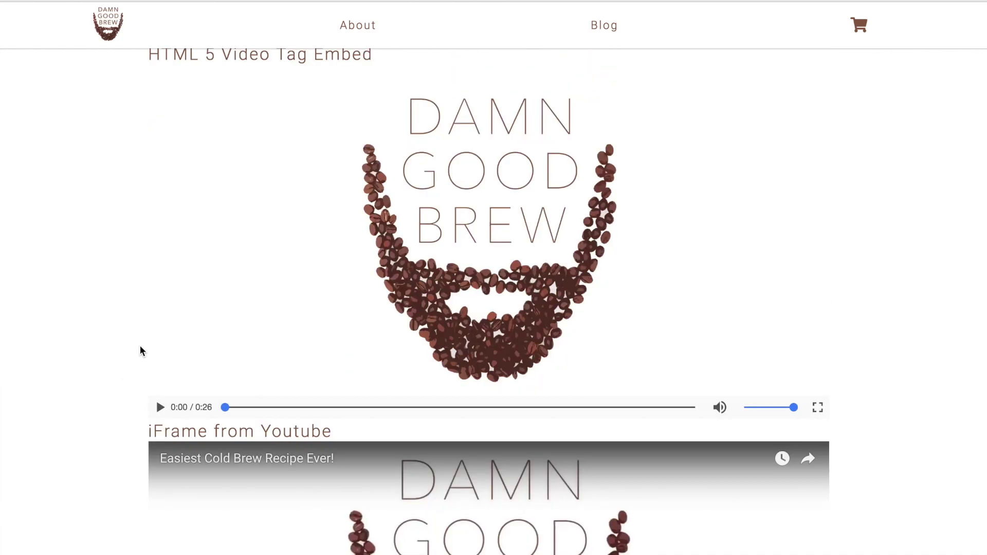
scroll(552, 278, "up", 15)
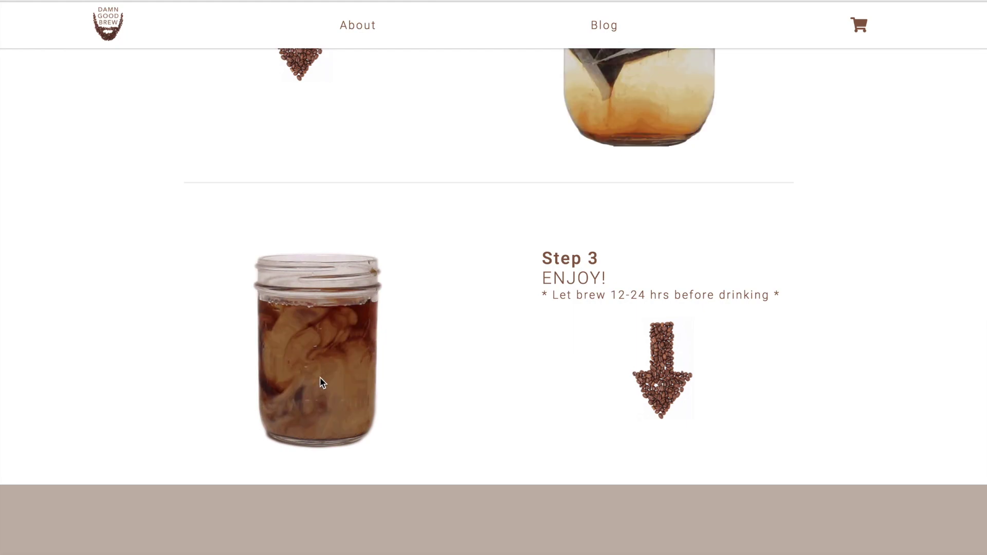
scroll(359, 396, "down", 2)
scroll(357, 394, "down", 20)
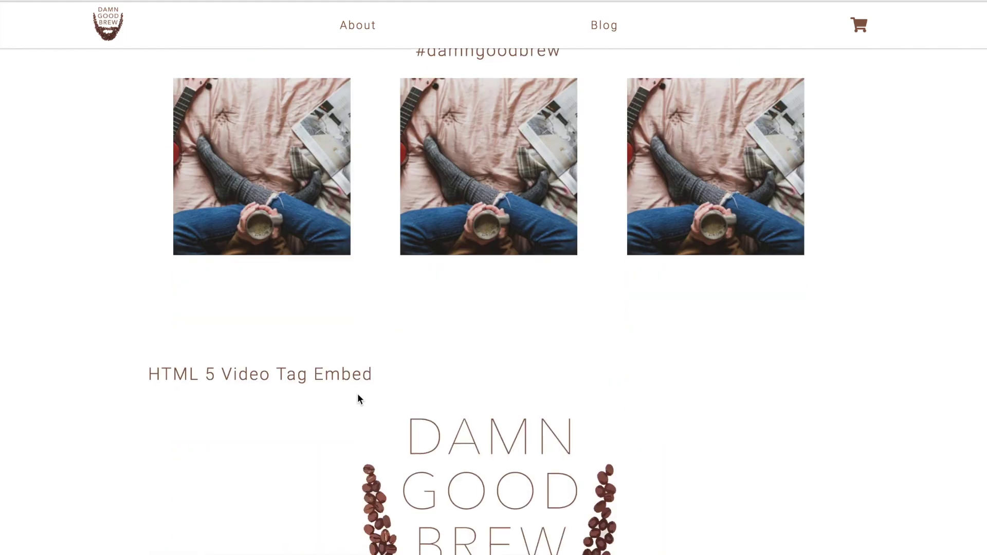
scroll(359, 399, "down", 6)
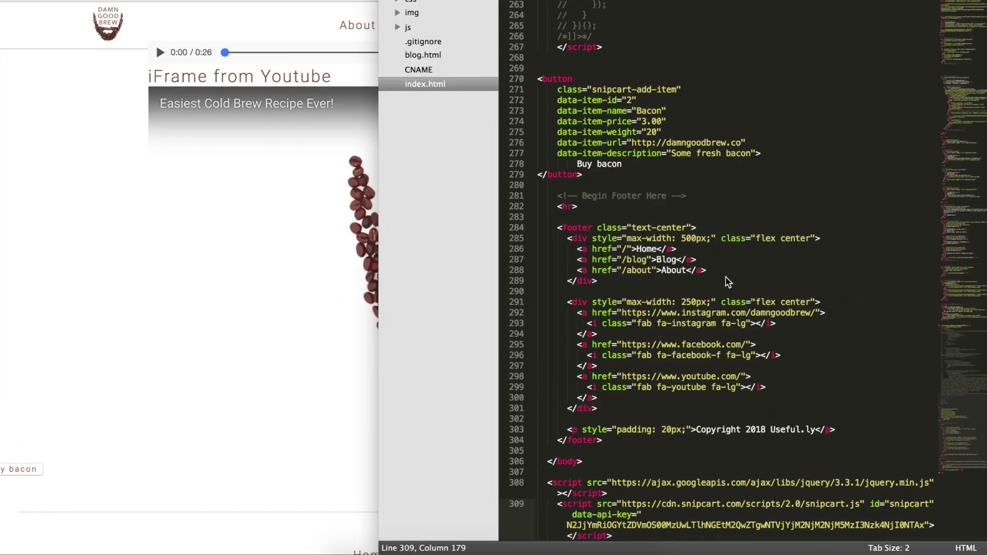
Confirm in Sublime Text that the Snipcart script tag now sits below the jQuery script.
scroll(668, 332, "down", 3)
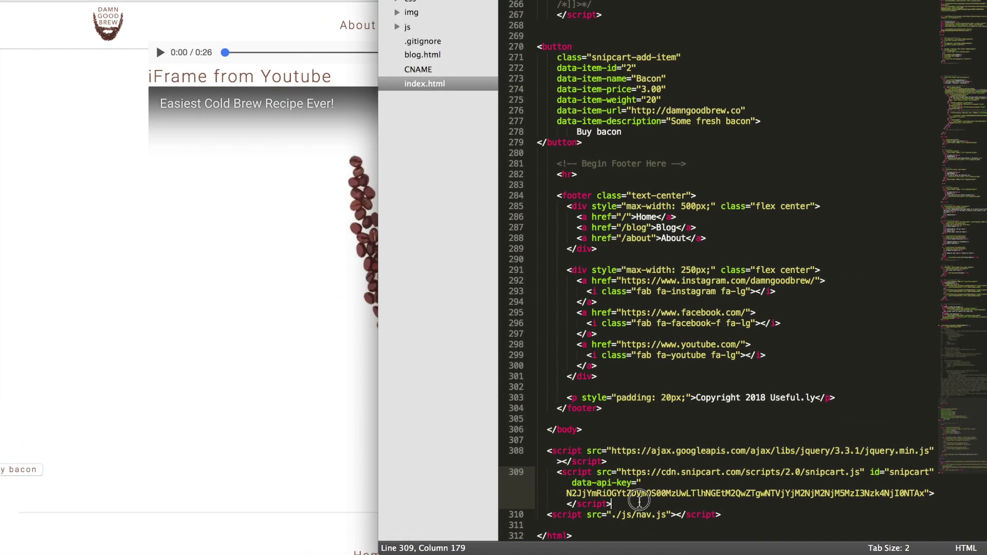
left_click_drag(639, 500, 489, 450)
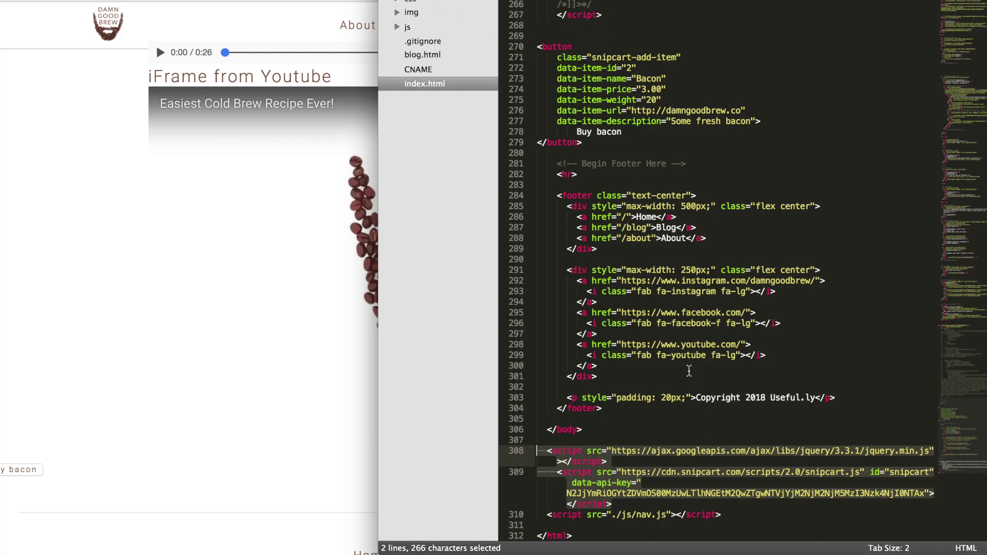
left_click(632, 514)
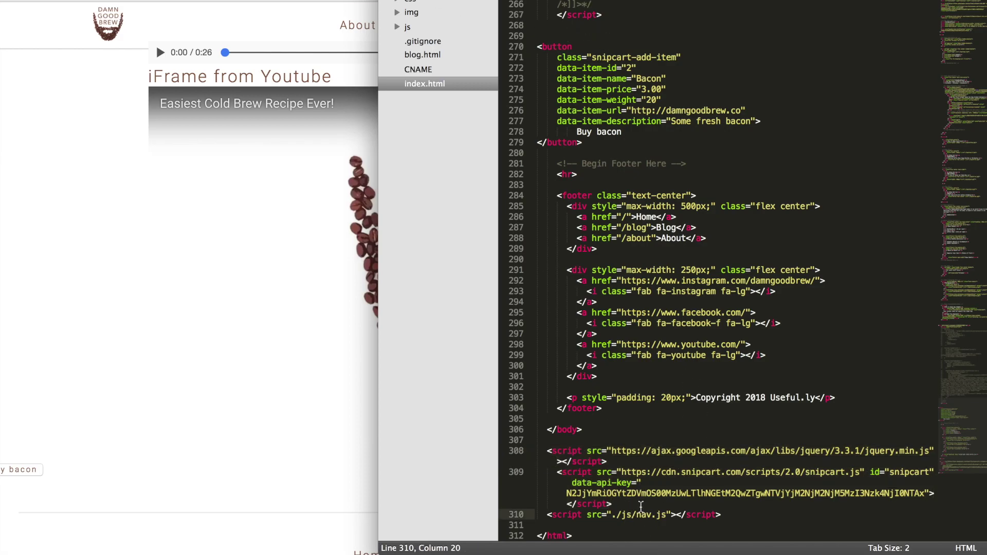
left_click_drag(641, 504, 547, 451)
Back on the DamnGoodBrew site, add bacon again so the cart holds 3 for $9.00.
scroll(684, 319, "up", 20)
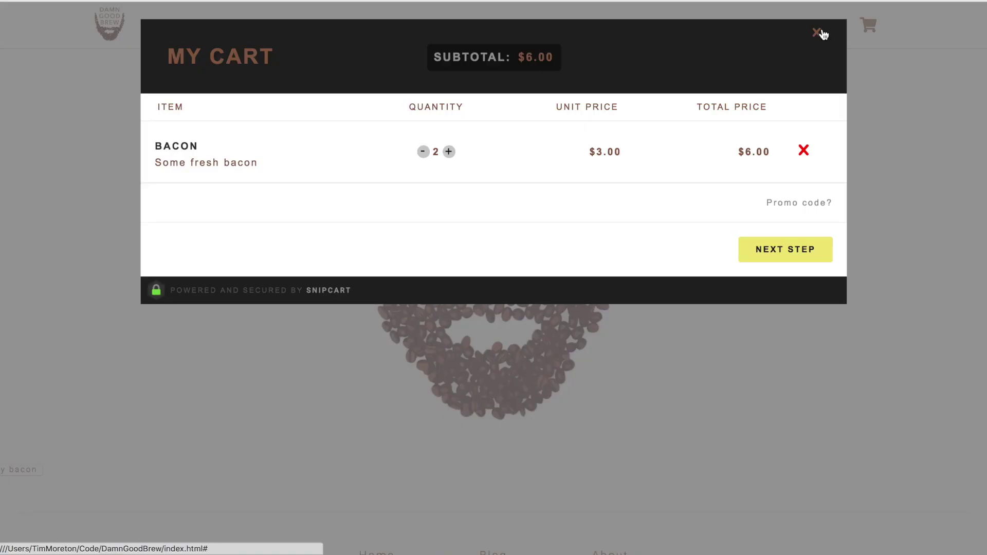
left_click(821, 36)
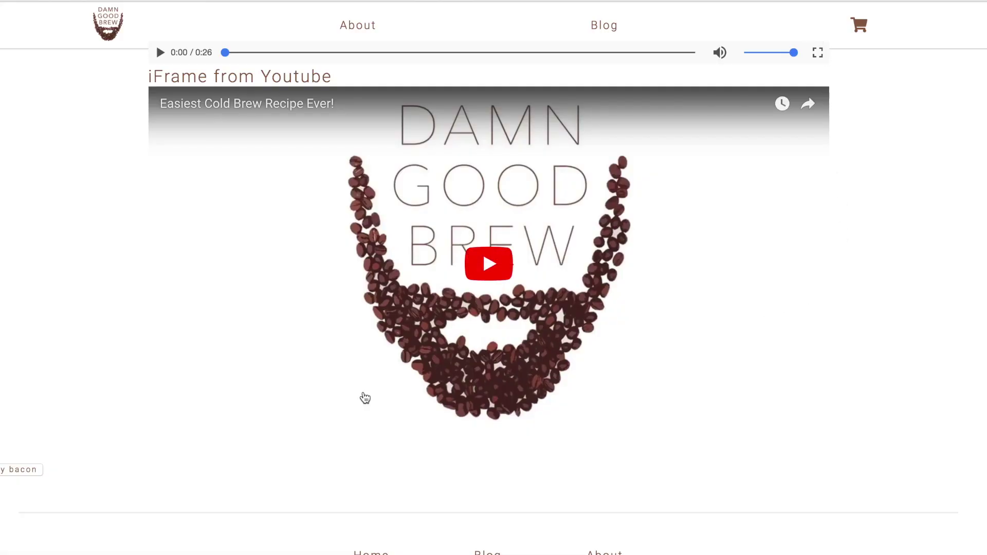
left_click(13, 471)
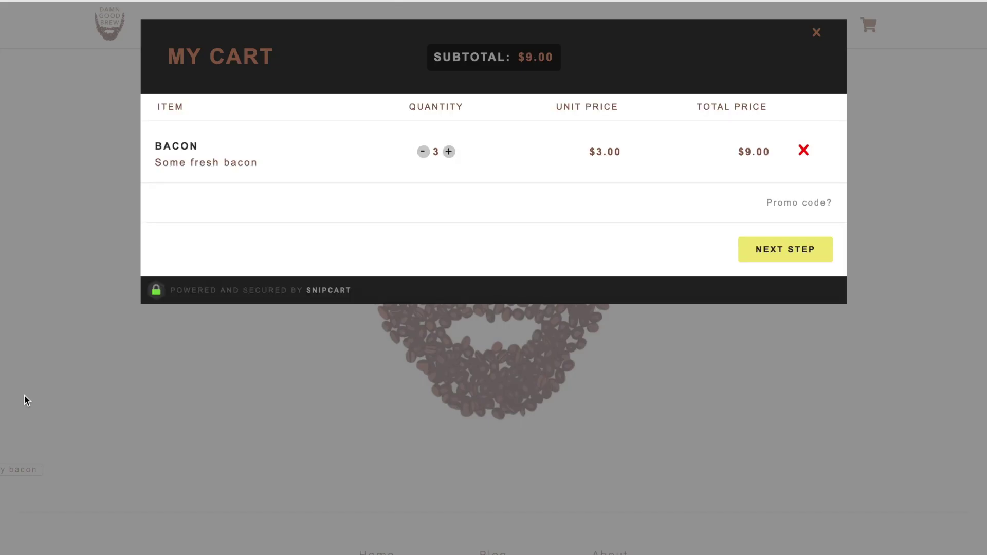